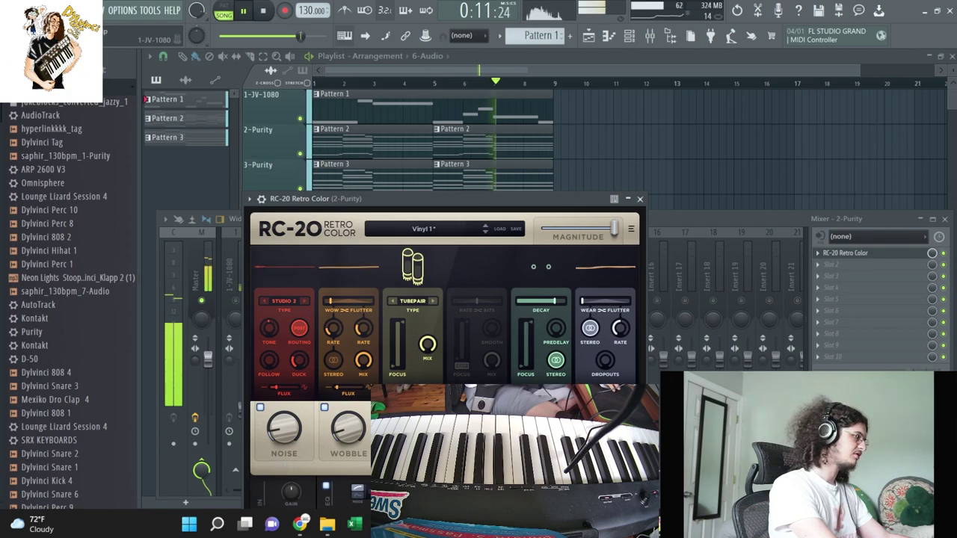
pyautogui.click(949, 59)
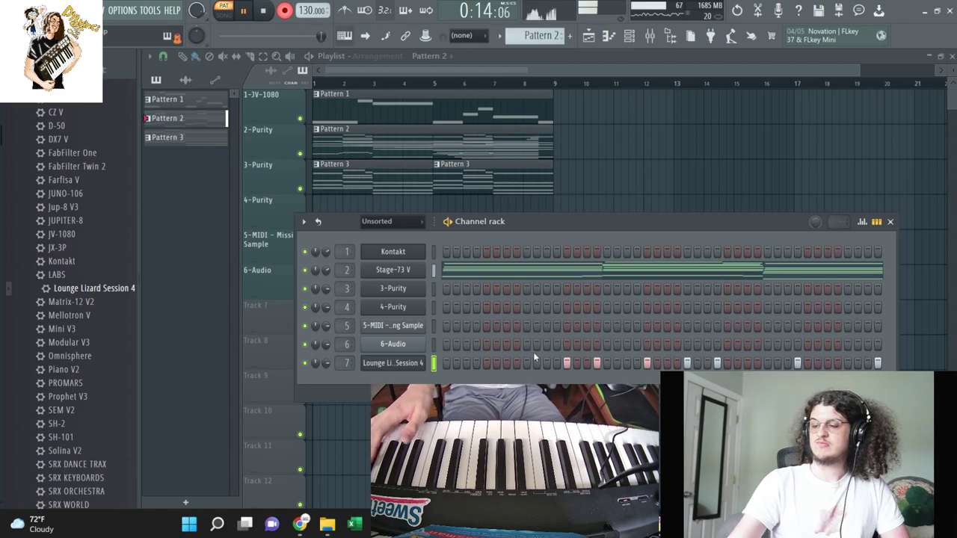
pyautogui.press('space')
pyautogui.click(533, 356)
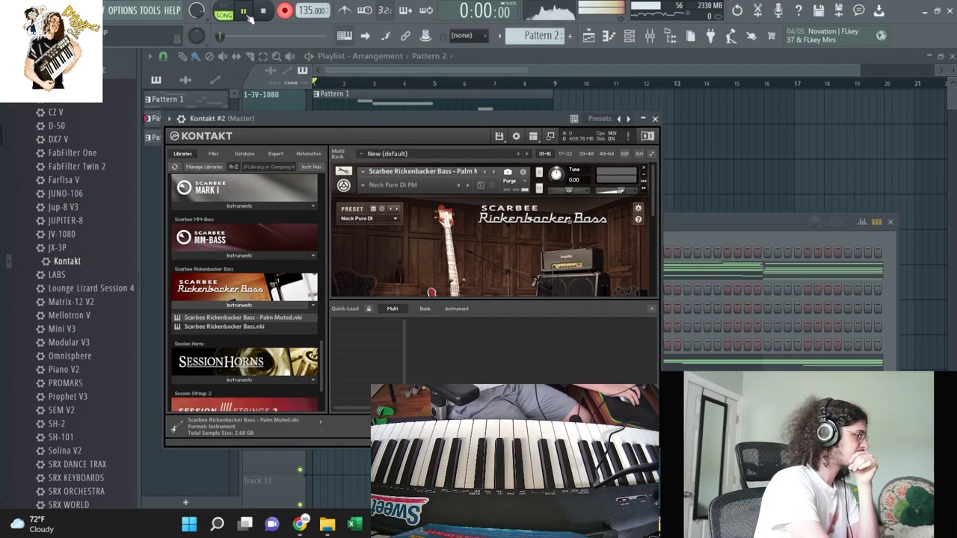
# Step: In the Kontakt #2 notes, raise the last note at bar 7 to D#3 and lengthen it to nearly bar 9
pyautogui.click(672, 221)
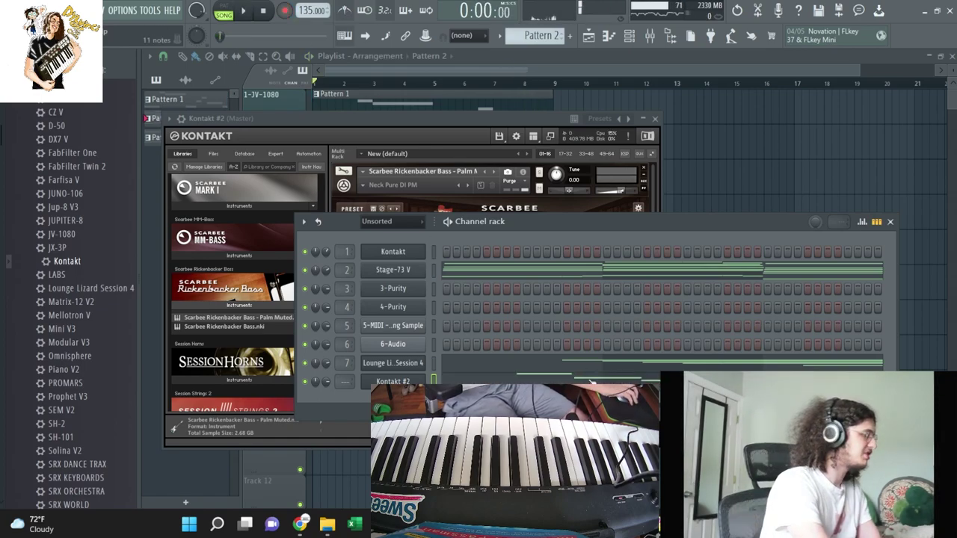
pyautogui.click(592, 382)
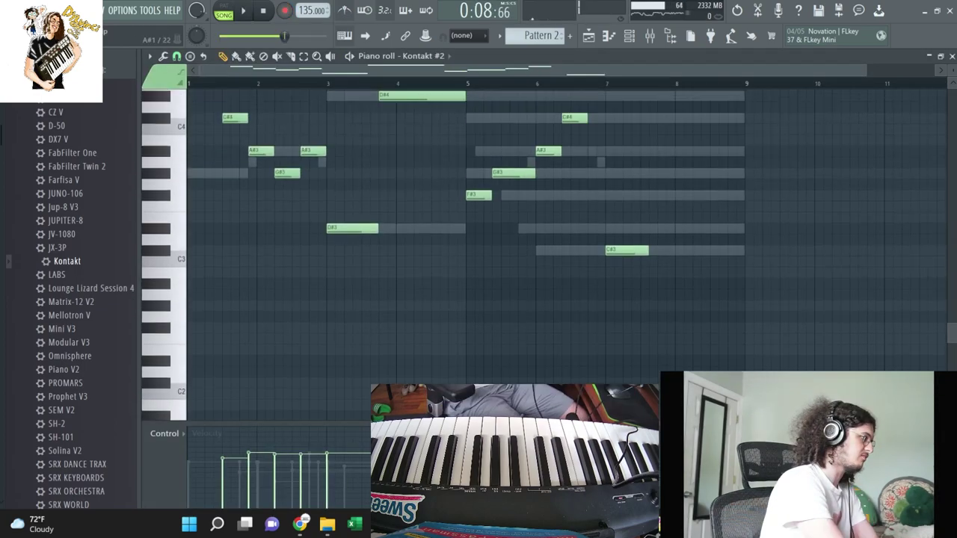
pyautogui.scroll(1, 645, 327)
pyautogui.moveTo(630, 280); pyautogui.dragTo(628, 258)
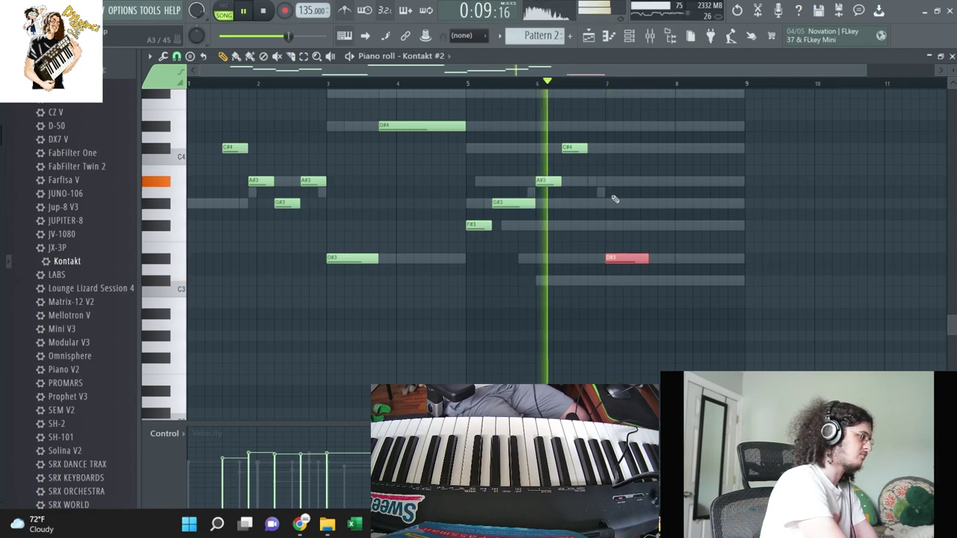
pyautogui.moveTo(647, 259); pyautogui.dragTo(735, 274)
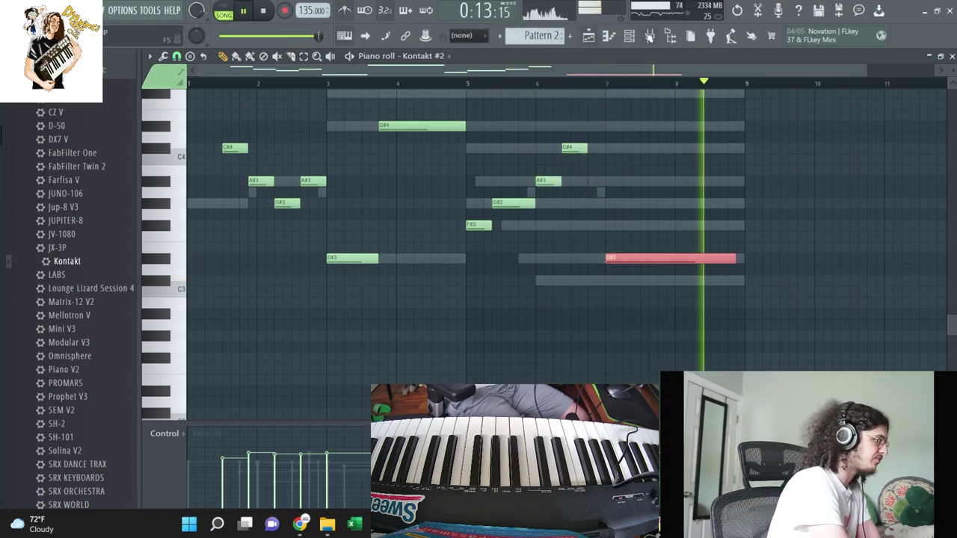
# Step: Route the Kontakt #2 channel to mixer track 8 and load the Ideal Standard preset in its Scarbee Rickenbacker Bass
pyautogui.press('F6')
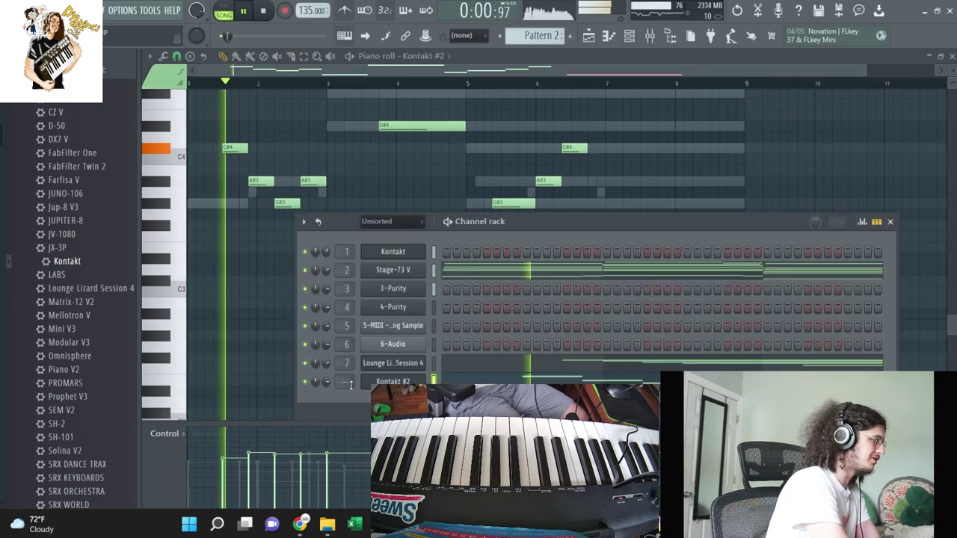
pyautogui.press('space')
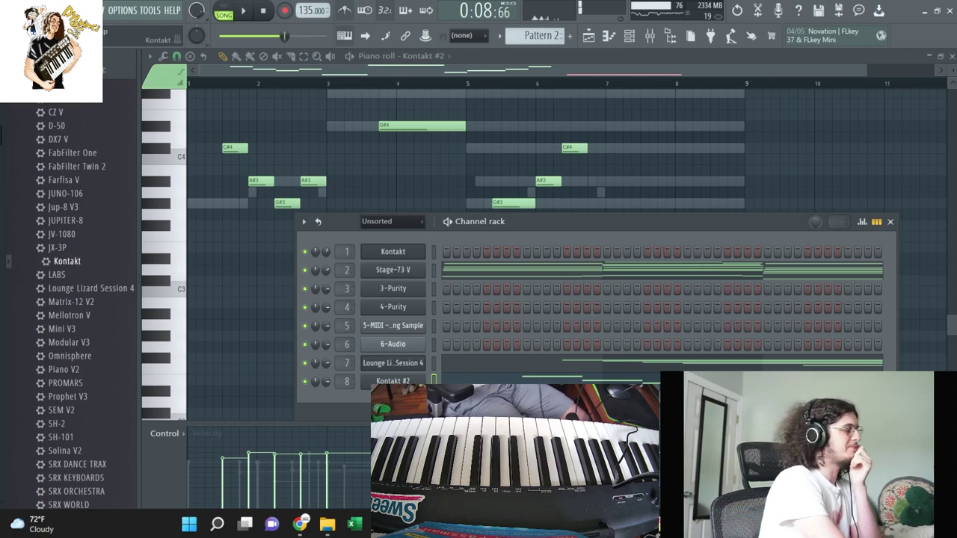
pyautogui.click(393, 382)
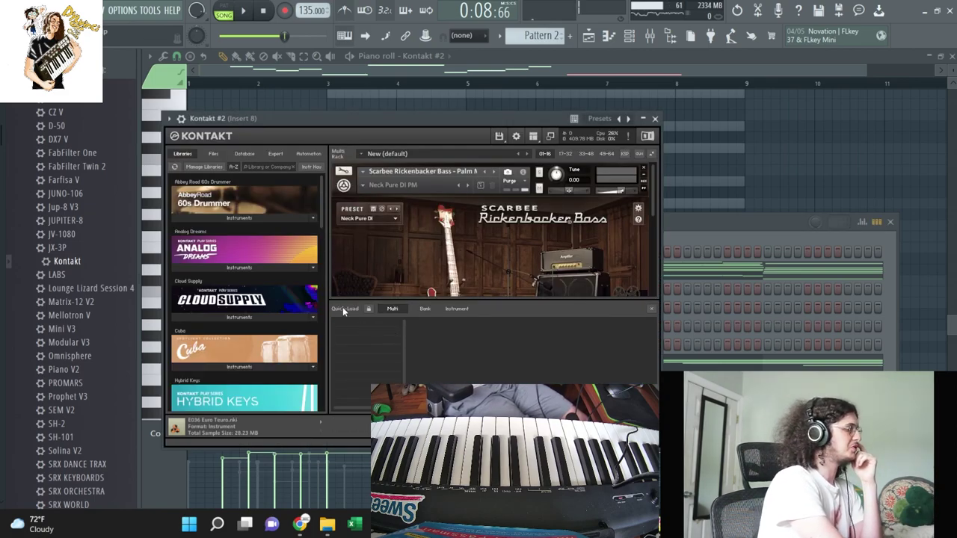
pyautogui.click(396, 221)
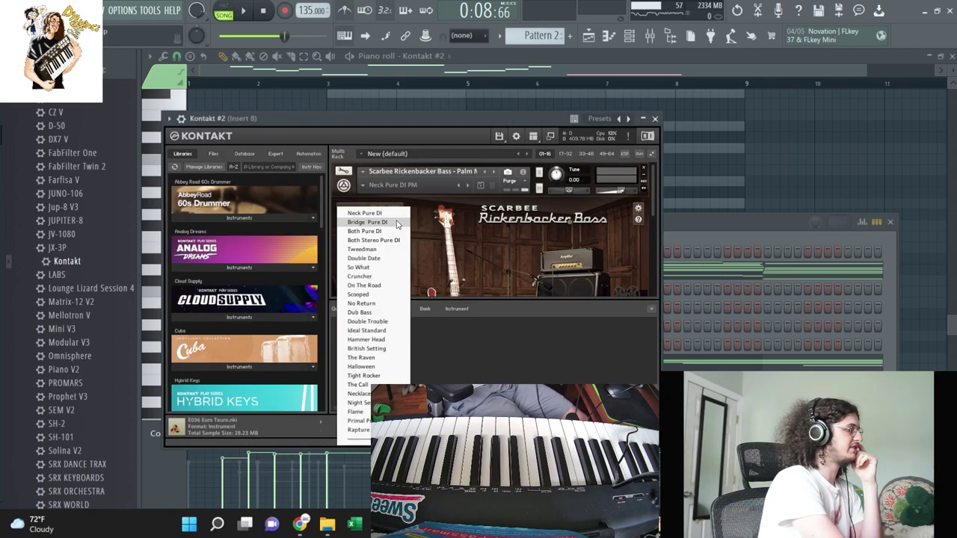
pyautogui.click(386, 330)
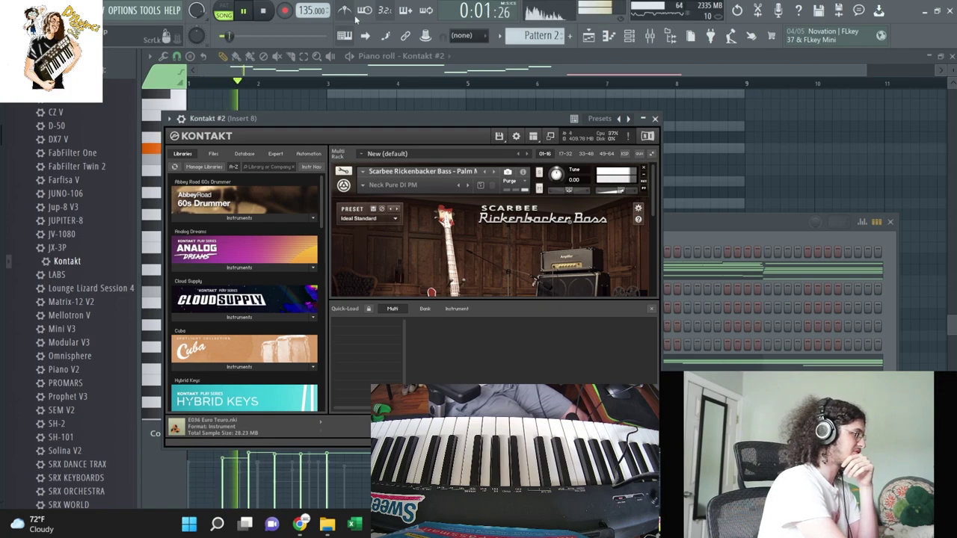
pyautogui.click(695, 254)
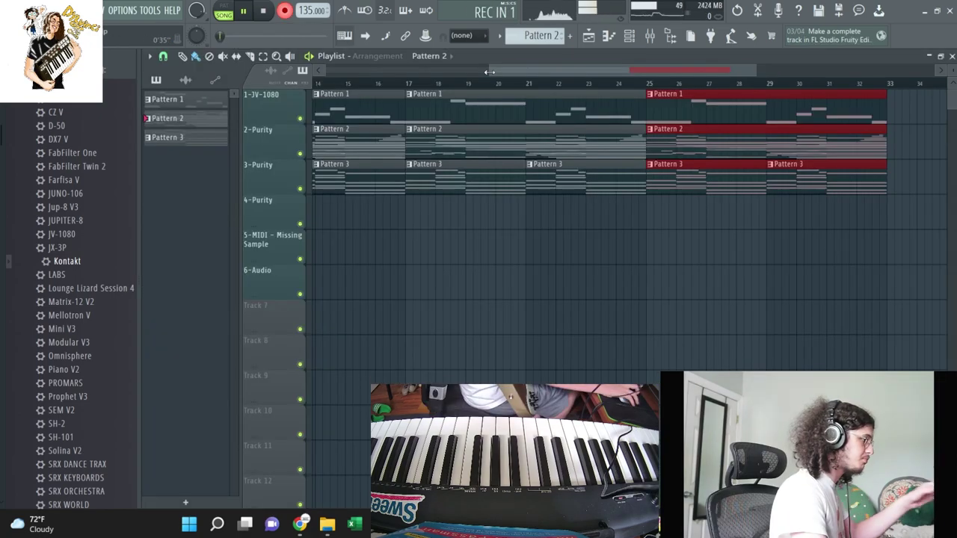
# Step: Record a live input take alongside the arrangement from bar 1 and stop just after bar 25 begins
pyautogui.moveTo(490, 72); pyautogui.dragTo(333, 72)
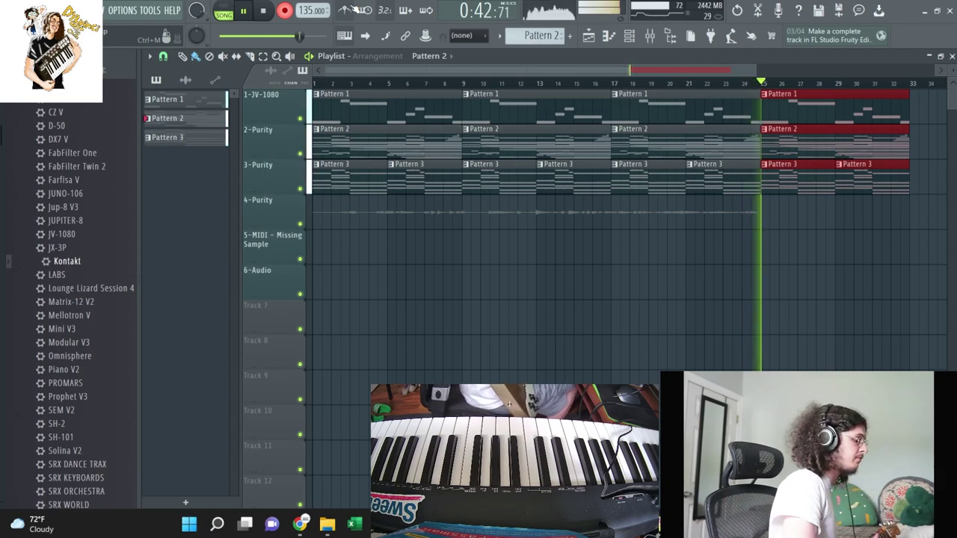
pyautogui.press('space')
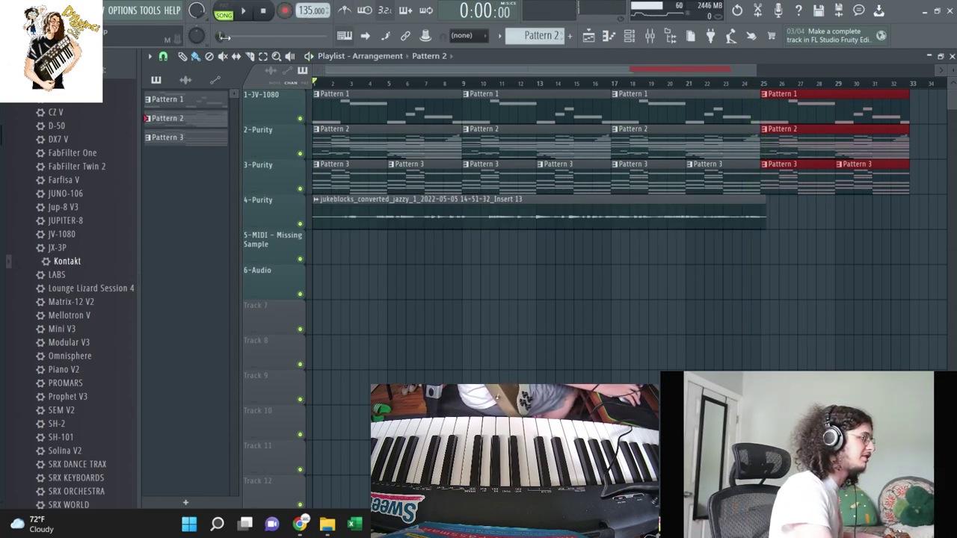
# Step: Add ValhallaUberMod and Guitar Rig 6 to effect slots 3 and 4 of the REC mixer track
pyautogui.click(650, 35)
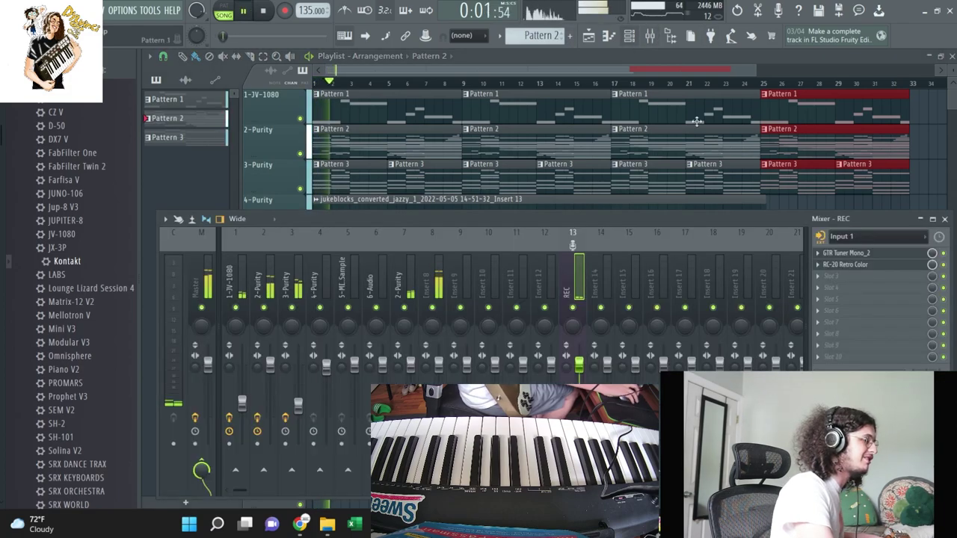
pyautogui.click(876, 282)
pyautogui.moveTo(629, 74)
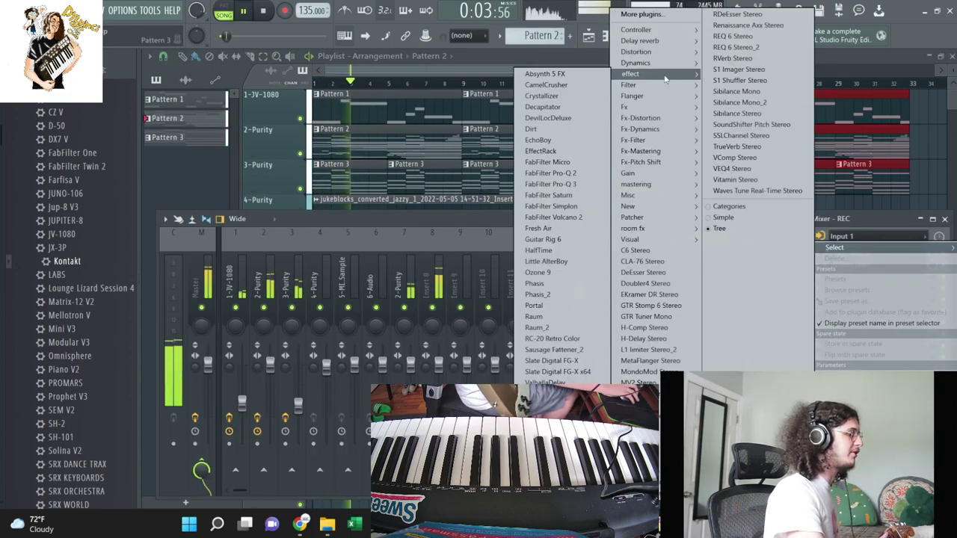
pyautogui.click(557, 437)
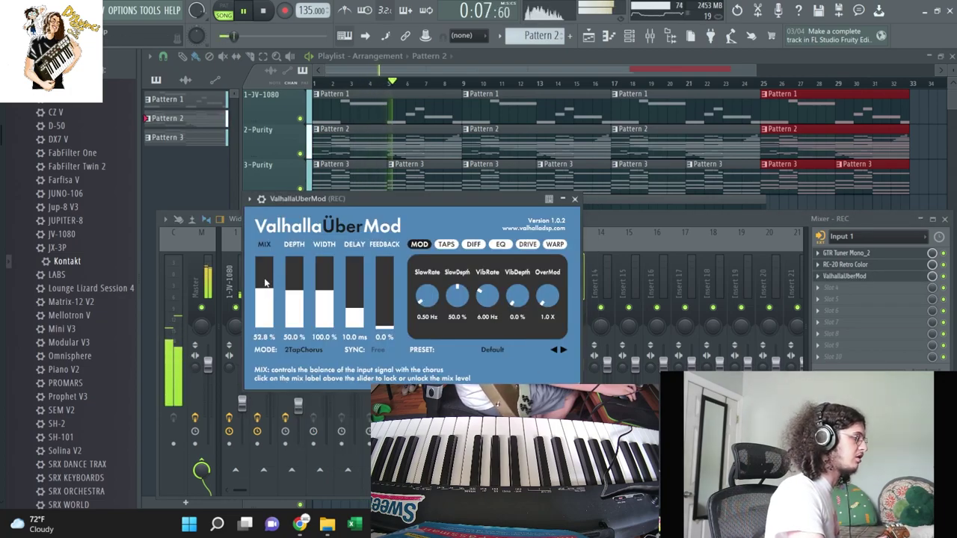
pyautogui.click(843, 289)
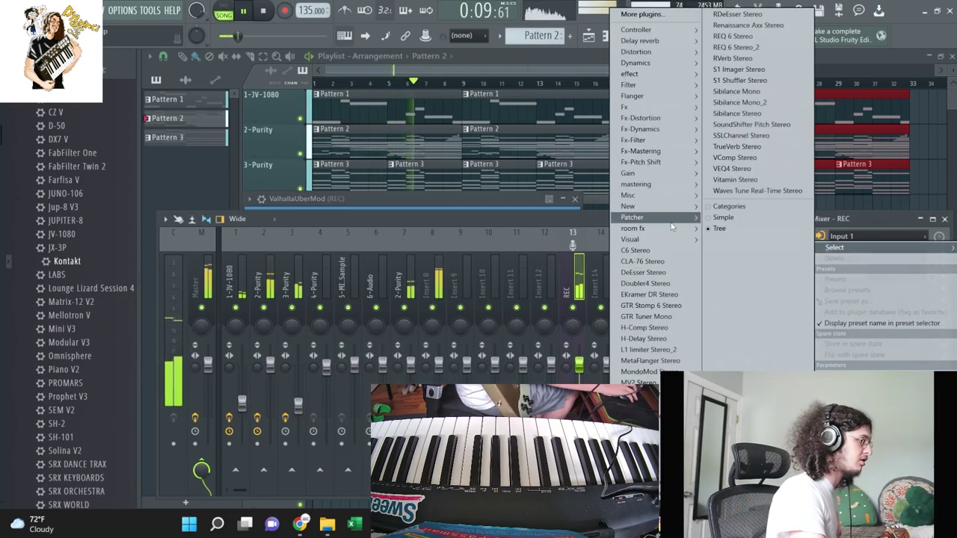
pyautogui.moveTo(632, 73)
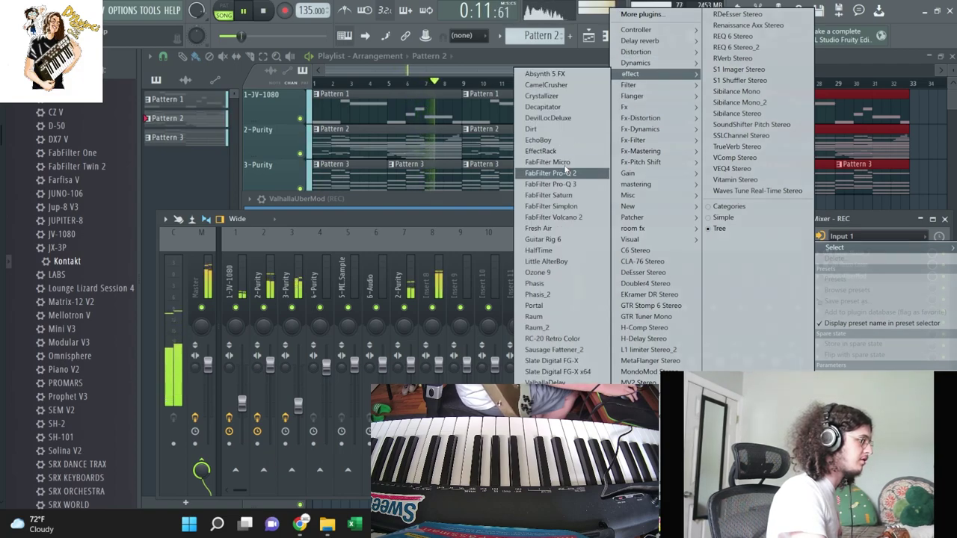
pyautogui.click(551, 245)
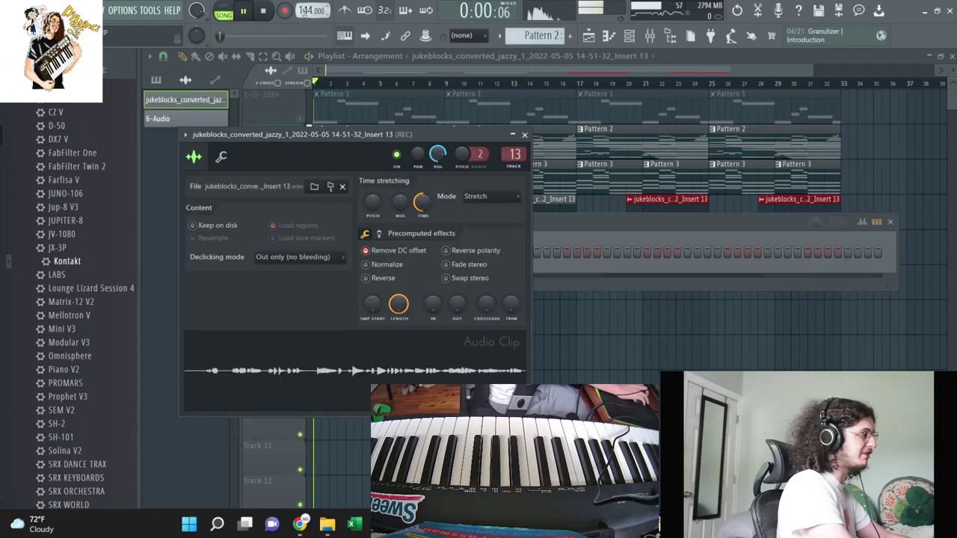
# Step: Close the audio clip settings and place a new empty pattern on playlist track 5, spanning bars 1 through 8
pyautogui.click(474, 67)
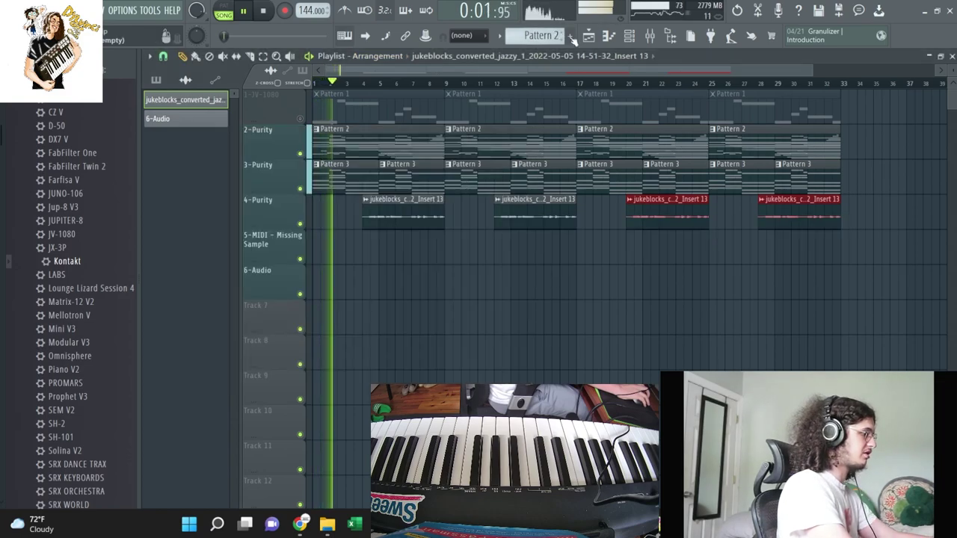
pyautogui.click(570, 36)
pyautogui.click(321, 251)
pyautogui.moveTo(329, 250); pyautogui.dragTo(442, 253)
# Step: Select the new pattern clip on track 5 and duplicate it three times along the timeline
pyautogui.keyDown('ctrl'); pyautogui.click(437, 252); pyautogui.keyUp('ctrl')
pyautogui.hotkey('ctrl', 'b')
pyautogui.hotkey('ctrl', 'b')
pyautogui.hotkey('ctrl', 'b')
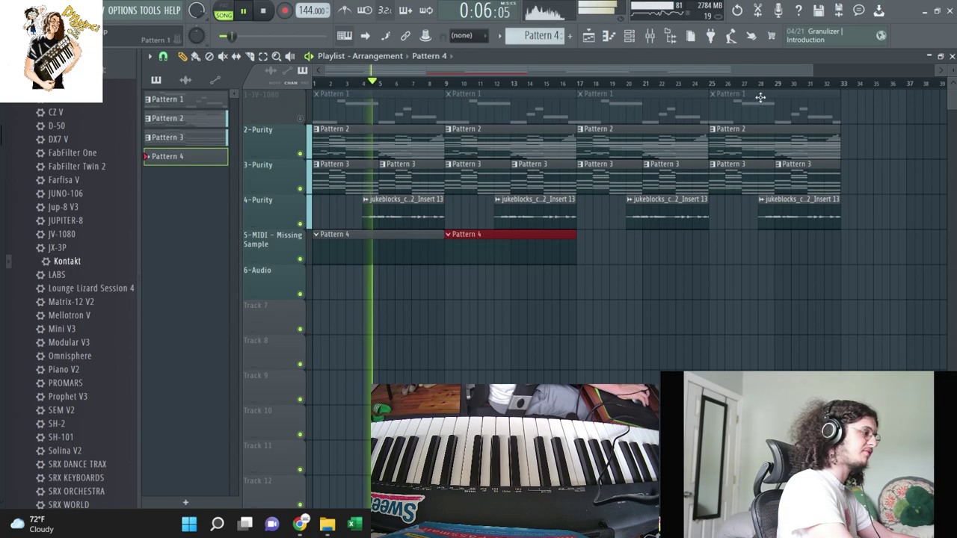
# Step: Set the REC mixer track's external input to (none) and close the mixer
pyautogui.press('F9')
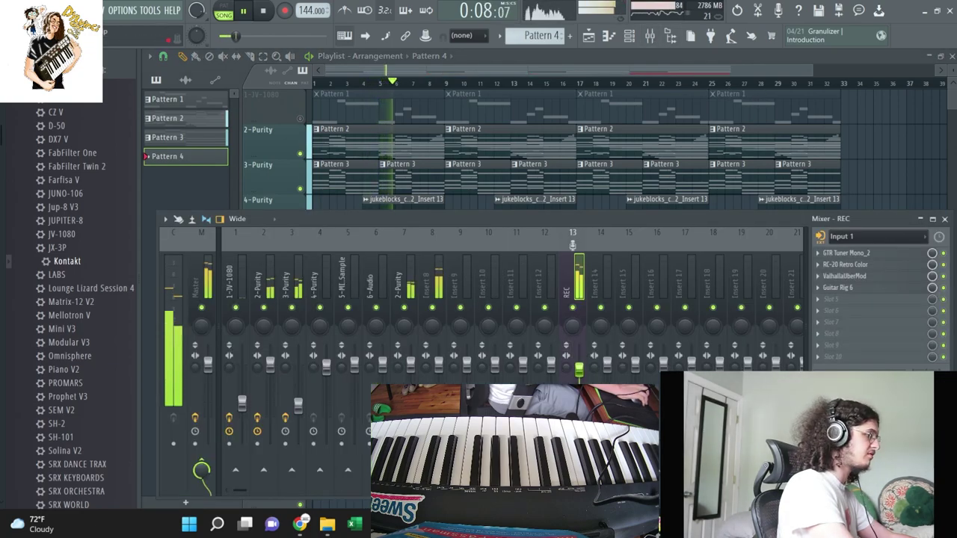
pyautogui.click(876, 236)
pyautogui.click(847, 307)
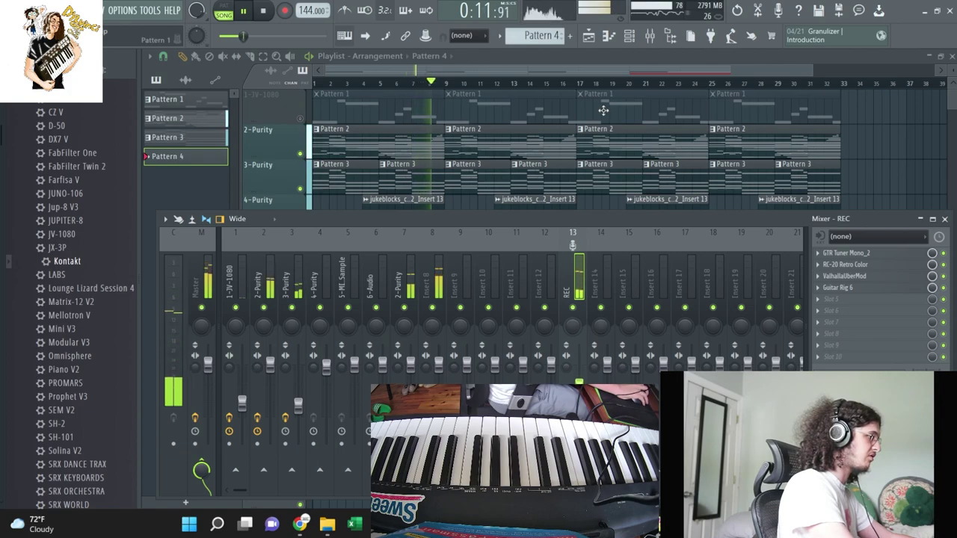
pyautogui.press('F9')
# Step: Show the channel rack and add the Dylvinci Perc 1 sample to it as a new channel
pyautogui.press('F6')
pyautogui.scroll(5, 56, 126)
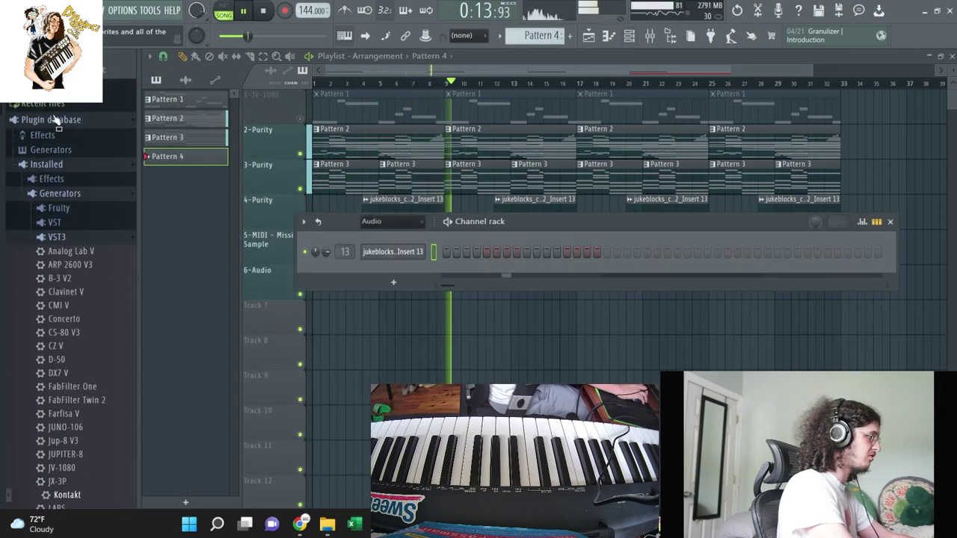
pyautogui.click(53, 105)
pyautogui.click(71, 292)
pyautogui.moveTo(70, 304); pyautogui.dragTo(276, 310)
pyautogui.moveTo(32, 293); pyautogui.dragTo(387, 275)
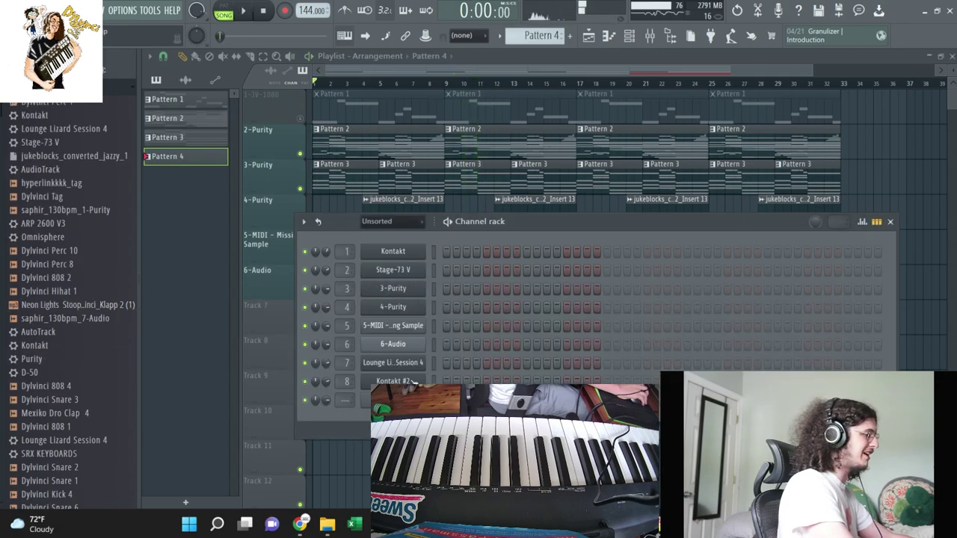
# Step: Add the Neon Lights Klapp 2 (1) sample as a new channel, normalize it and trim its silence
pyautogui.moveTo(108, 305)
pyautogui.mouseDown()
pyautogui.moveTo(292, 418)
pyautogui.moveTo(332, 416)
pyautogui.mouseUp()
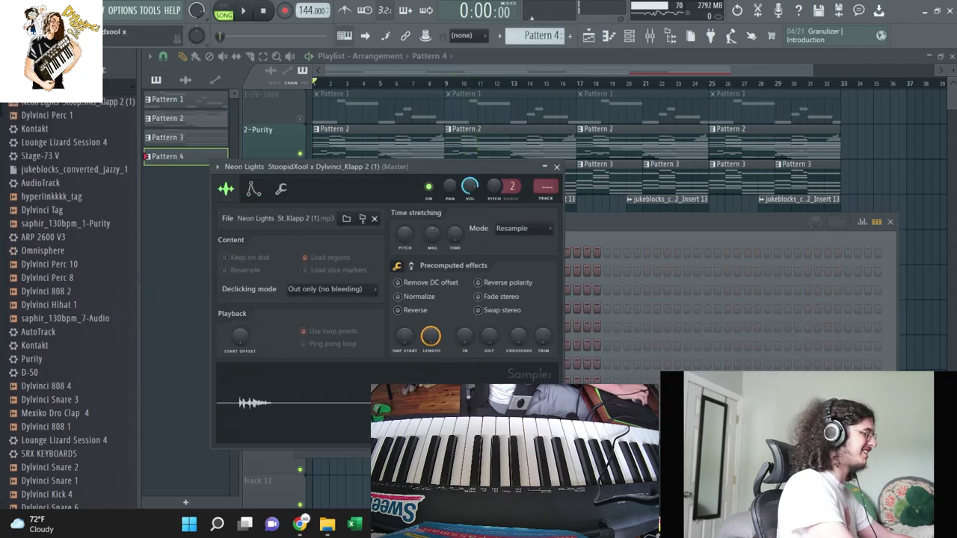
pyautogui.moveTo(534, 343); pyautogui.dragTo(535, 324)
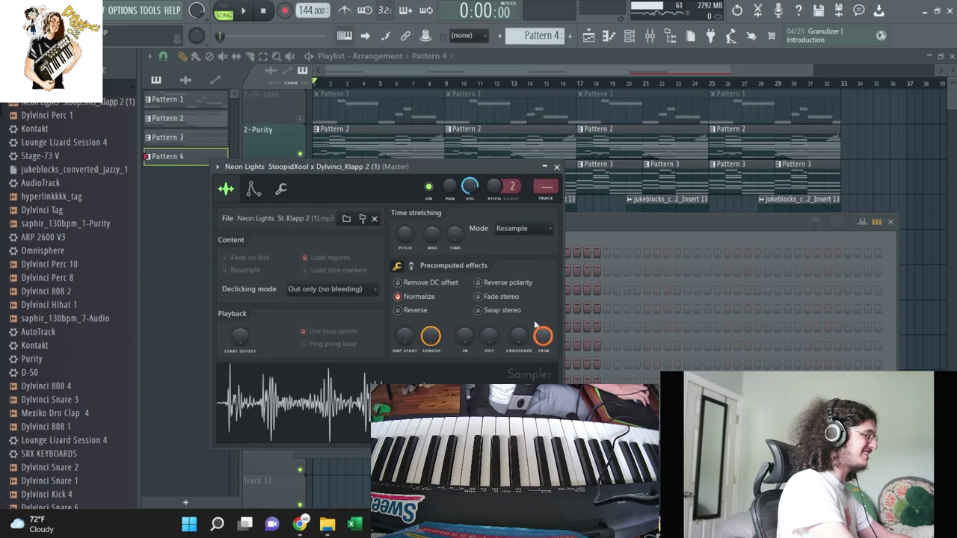
pyautogui.click(640, 227)
# Step: Open the clap channel's piano roll and place a one-bar-long C5 note starting on beat 3 of bar 1
pyautogui.rightClick(420, 419)
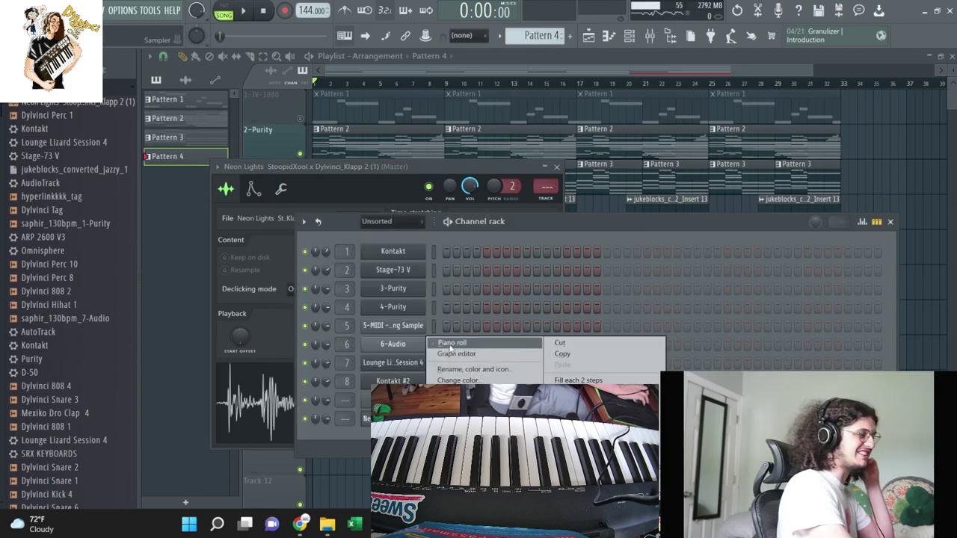
pyautogui.click(449, 344)
pyautogui.scroll(5, 351, 265)
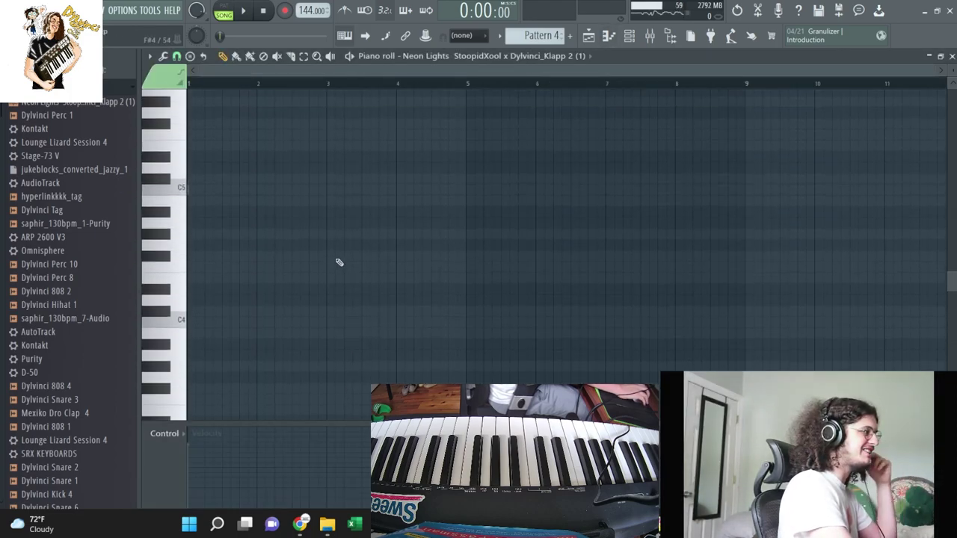
pyautogui.click(219, 201)
pyautogui.moveTo(233, 196); pyautogui.dragTo(223, 192)
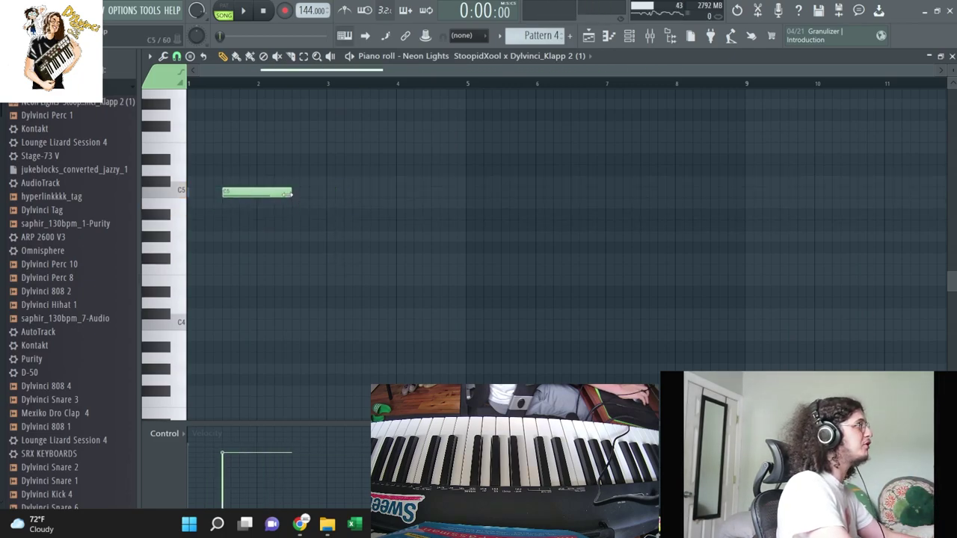
# Step: Repeat the C5 clap note once per bar across eight bars and shorten every note to about two steps
pyautogui.moveTo(280, 187)
pyautogui.mouseDown()
pyautogui.moveTo(532, 171)
pyautogui.moveTo(722, 198)
pyautogui.moveTo(763, 180)
pyautogui.moveTo(188, 142)
pyautogui.mouseUp()
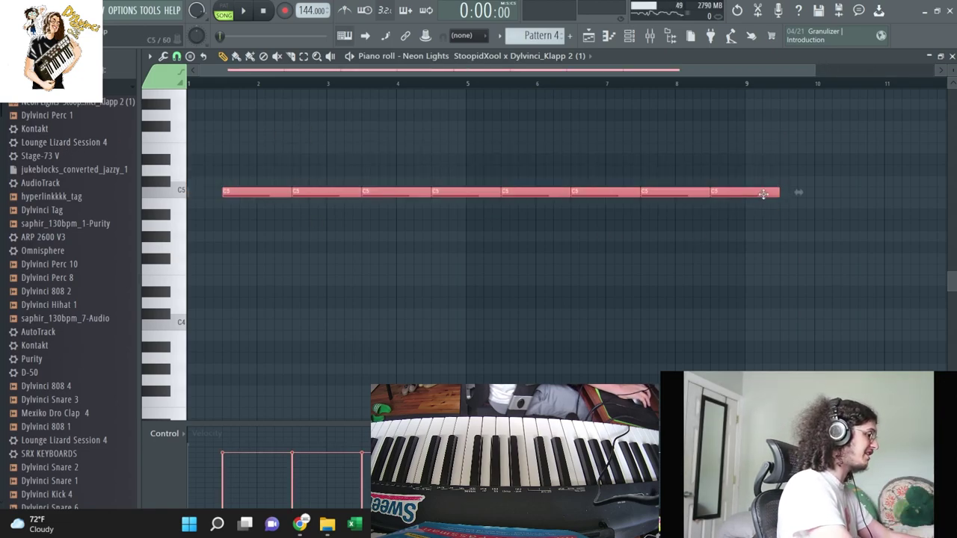
pyautogui.moveTo(776, 192); pyautogui.dragTo(712, 198)
pyautogui.rightClick(680, 254)
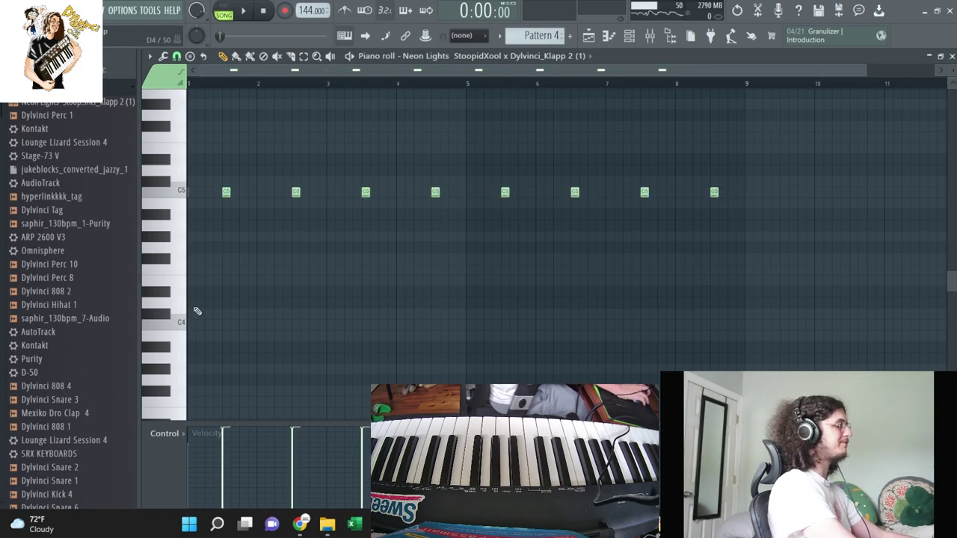
pyautogui.press('space')
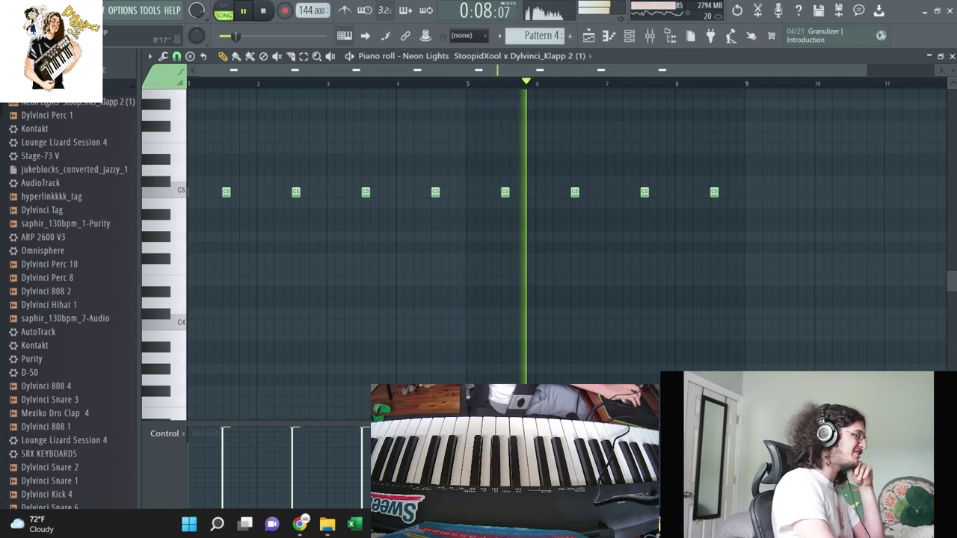
pyautogui.click(950, 56)
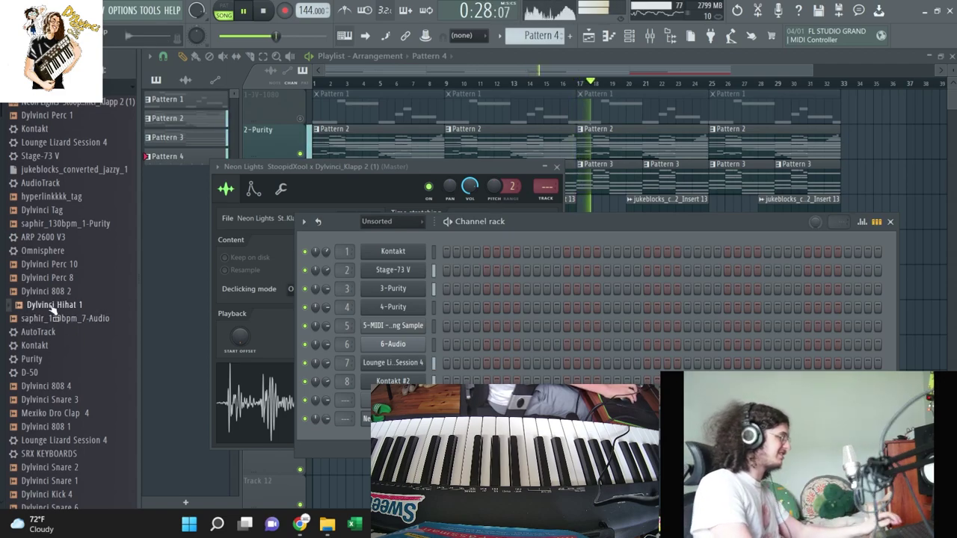
# Step: Add the Dylvinci Hihat 1 sample as a new channel, enter a two-bar hi-hat rhythm and open its piano roll
pyautogui.moveTo(54, 305); pyautogui.dragTo(392, 437)
pyautogui.press('space')
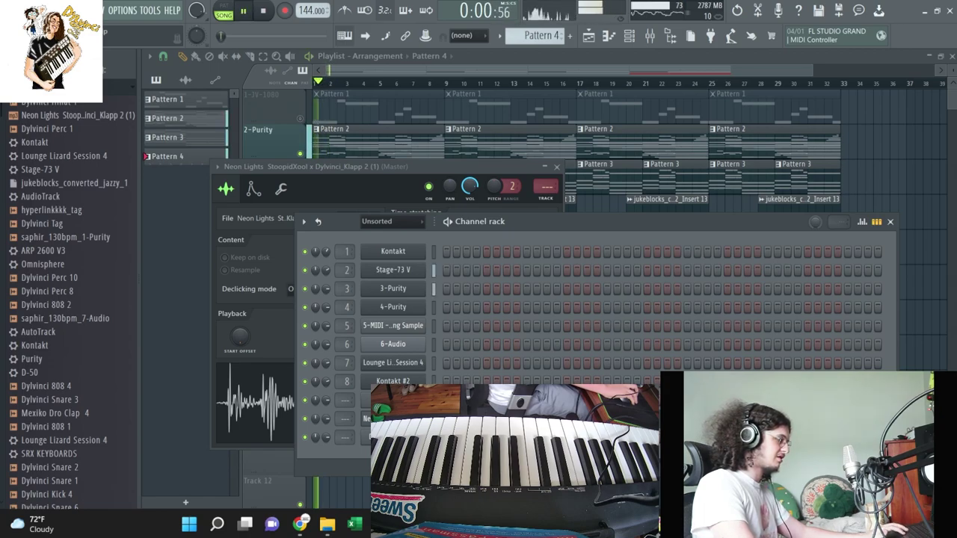
pyautogui.press('space')
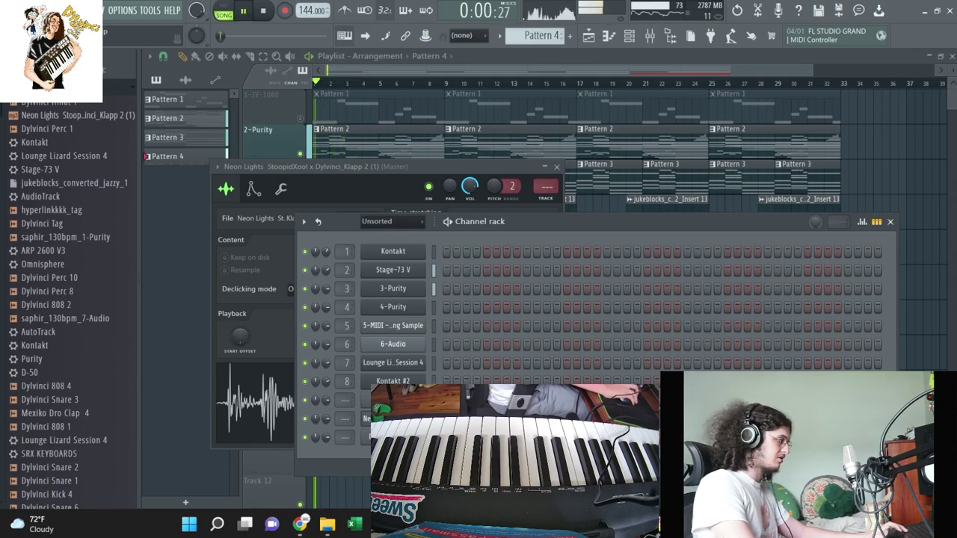
pyautogui.rightClick(426, 338)
pyautogui.click(453, 342)
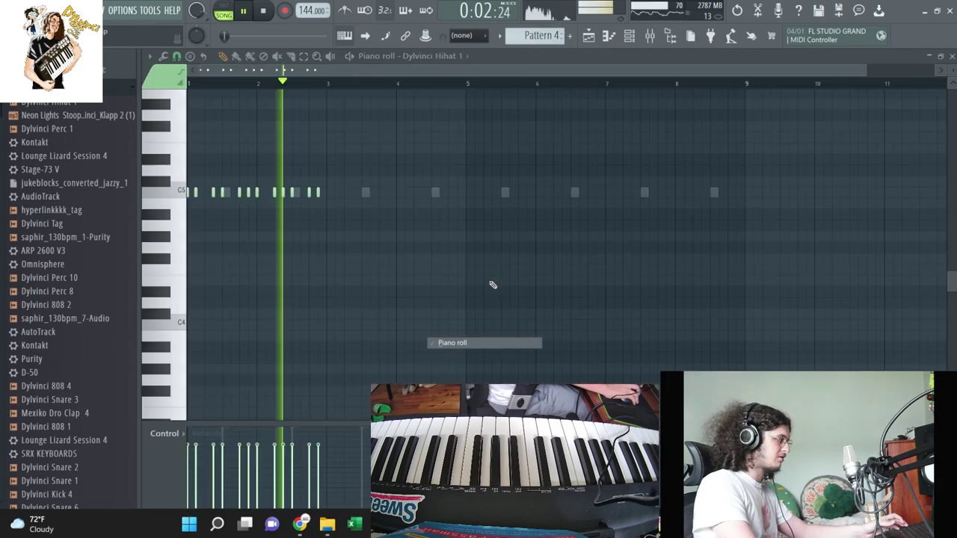
# Step: Extend the two-bar hi-hat notes with quick legato so they connect and duplicate them to fill four bars
pyautogui.click(322, 160)
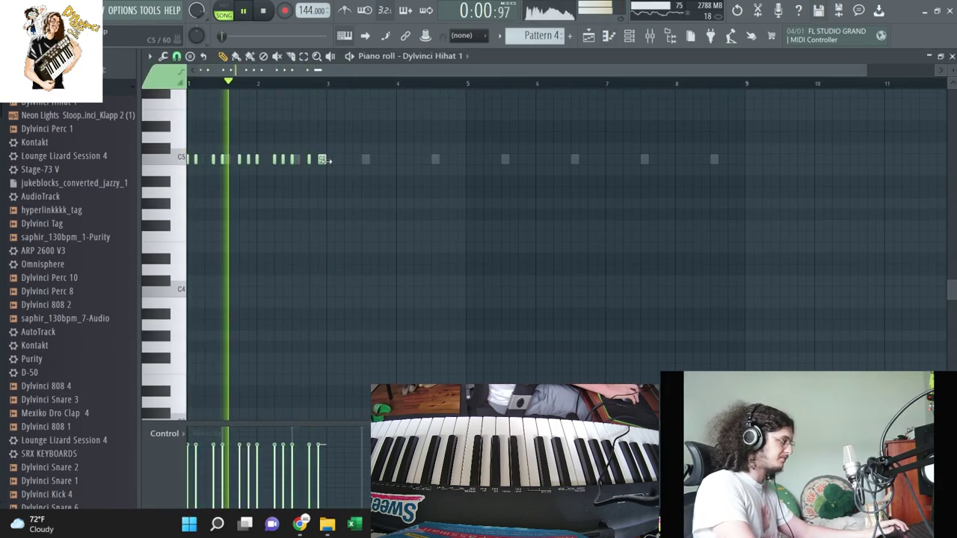
pyautogui.hotkey('alt', 'l')
pyautogui.click(522, 320)
pyautogui.hotkey('ctrl', 'b')
pyautogui.hotkey('ctrl', 'd')
# Step: Chop the last hi-hat note of bar 3 into a roll and duplicate the four-bar pattern to fill eight bars
pyautogui.click(391, 160)
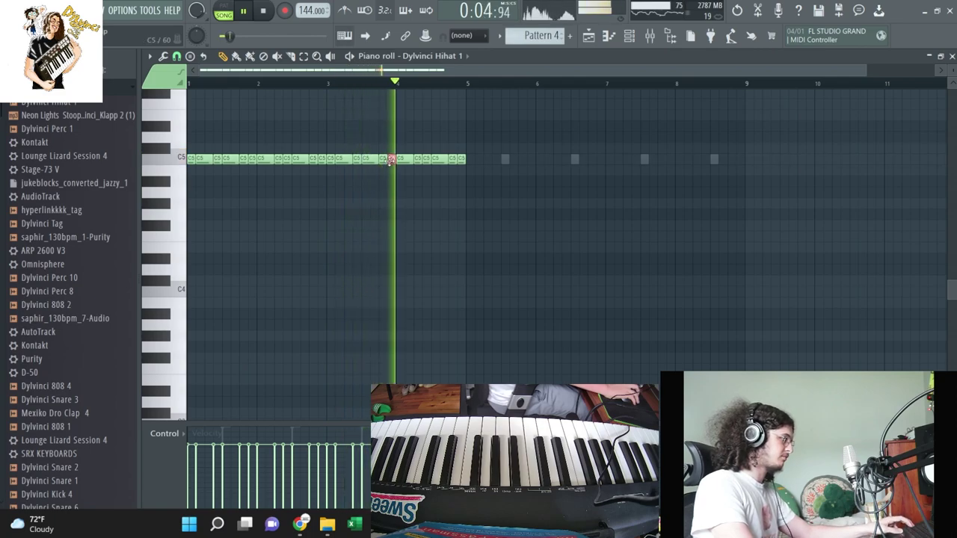
pyautogui.hotkey('alt', 'u')
pyautogui.click(545, 331)
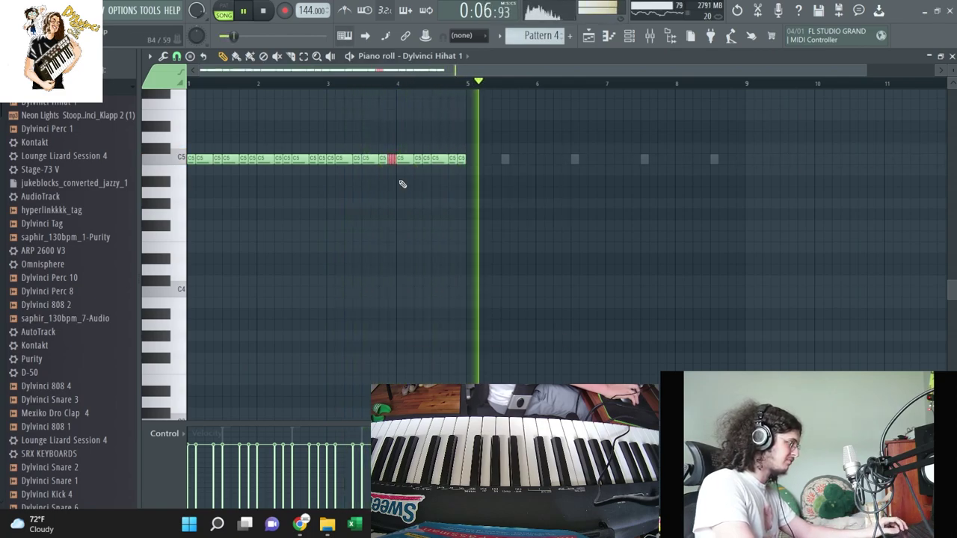
pyautogui.hotkey('ctrl', 'a')
pyautogui.hotkey('ctrl', 'b')
pyautogui.hotkey('ctrl', 'd')
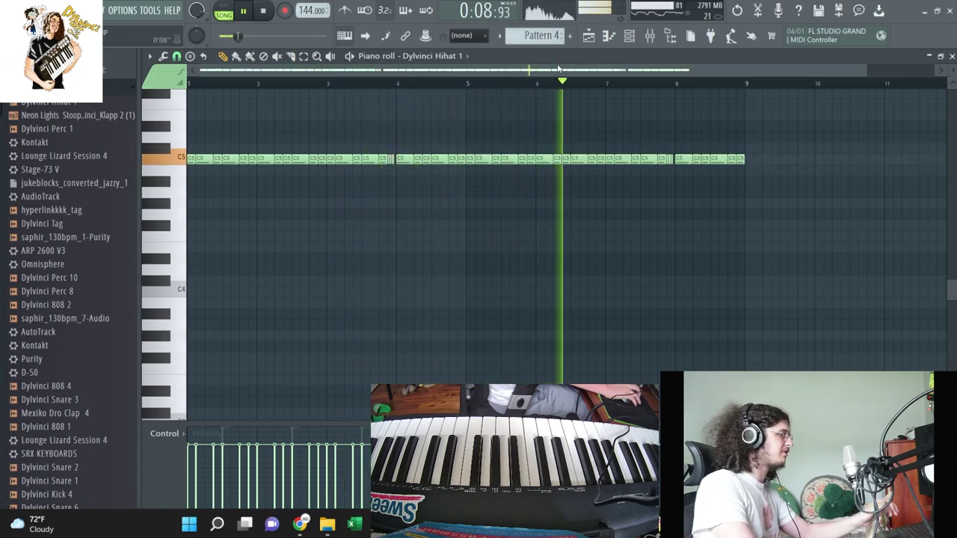
# Step: Return to the playlist, increase the height of the 4-Purity track and play its recorded clip from bar 4
pyautogui.click(637, 40)
pyautogui.click(591, 38)
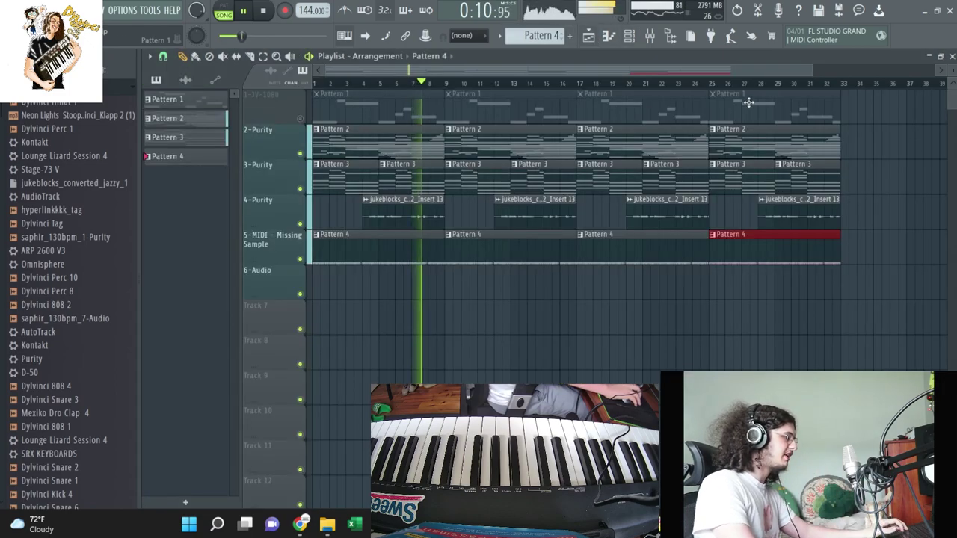
pyautogui.moveTo(816, 74); pyautogui.dragTo(479, 75)
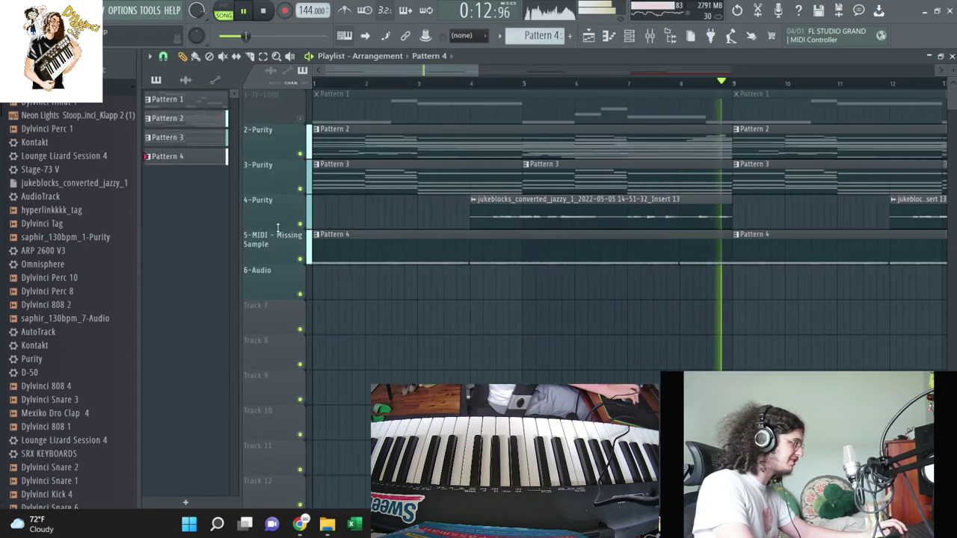
pyautogui.moveTo(280, 233); pyautogui.dragTo(280, 373)
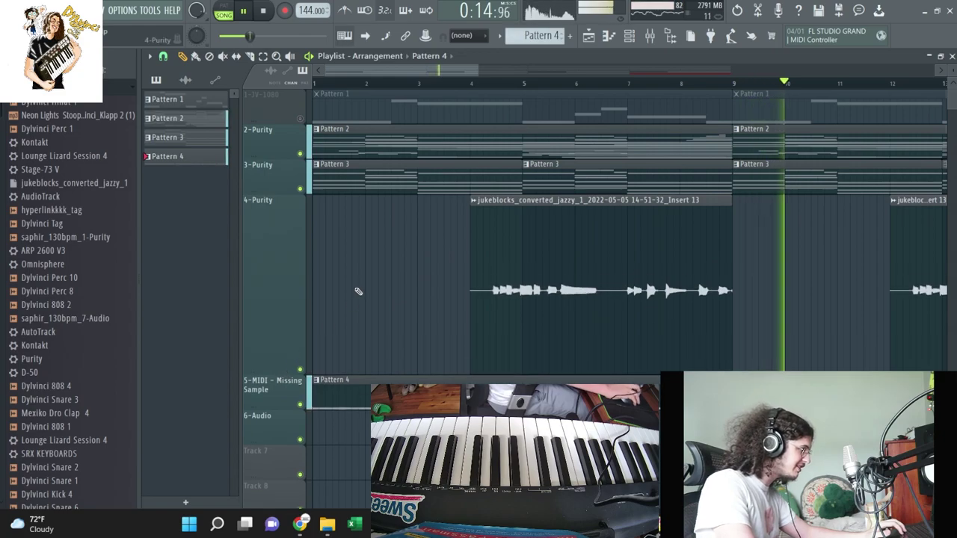
pyautogui.press('space')
pyautogui.click(473, 82)
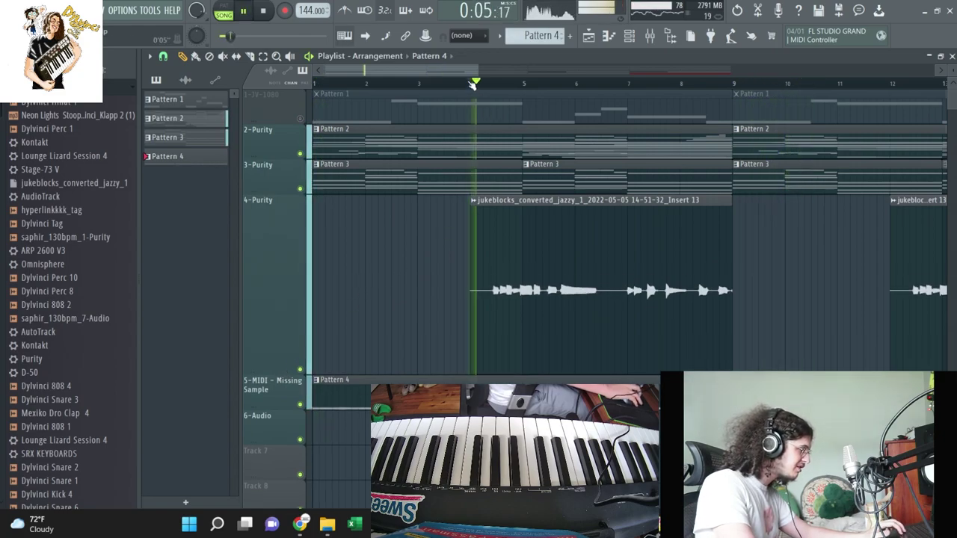
# Step: Try to nudge the first recorded audio clip slightly later with playlist snapping turned off
pyautogui.click(151, 57)
pyautogui.click(163, 57)
pyautogui.click(163, 58)
pyautogui.click(179, 115)
pyautogui.press('space')
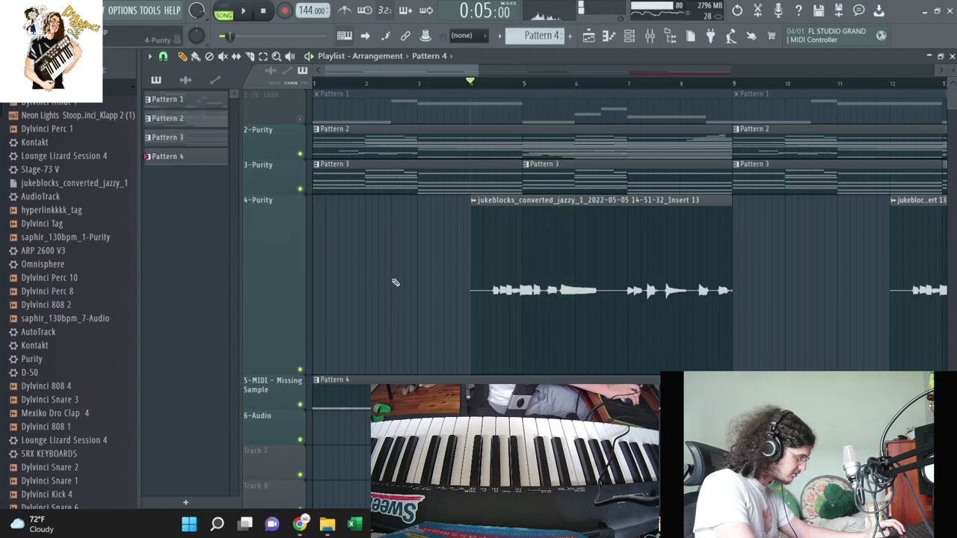
pyautogui.moveTo(527, 294); pyautogui.dragTo(533, 301)
pyautogui.press('space')
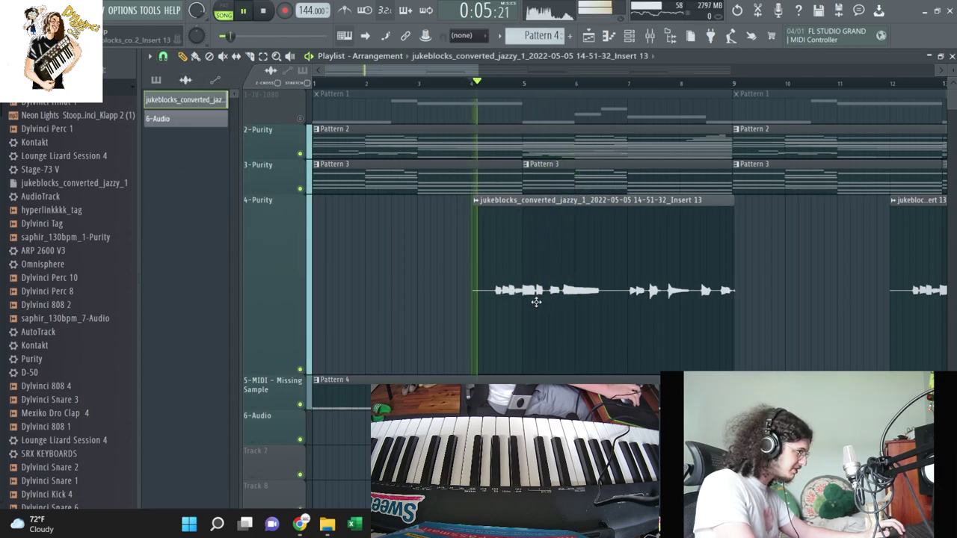
pyautogui.moveTo(476, 71); pyautogui.dragTo(594, 73)
pyautogui.press('space')
# Step: Undo the nudge of the recorded clip and set the playlist snapping to Cell
pyautogui.hotkey('ctrl', 'z')
pyautogui.press('space')
pyautogui.click(163, 56)
pyautogui.click(177, 98)
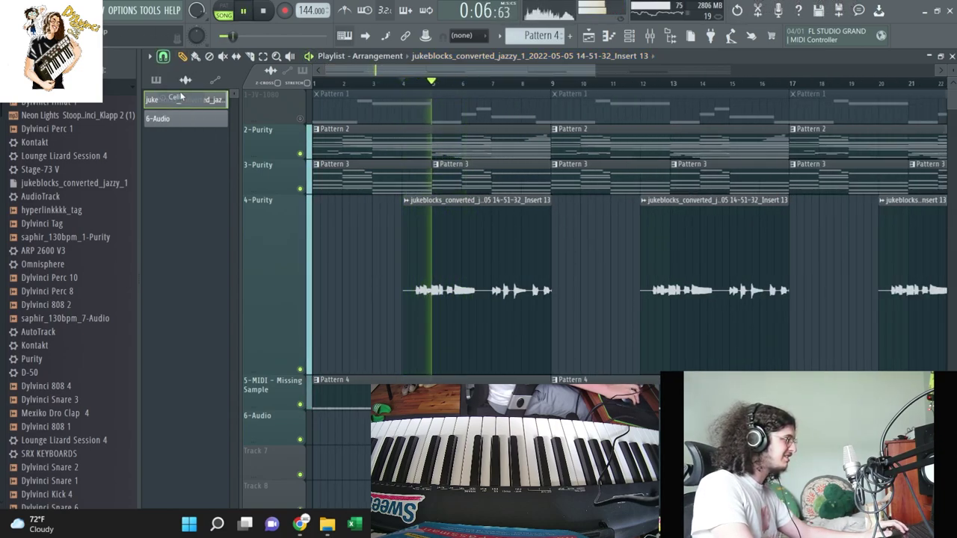
# Step: Check the REC track in the mixer, close the mixer and reduce the height of the 4-Purity playlist track
pyautogui.press('F9')
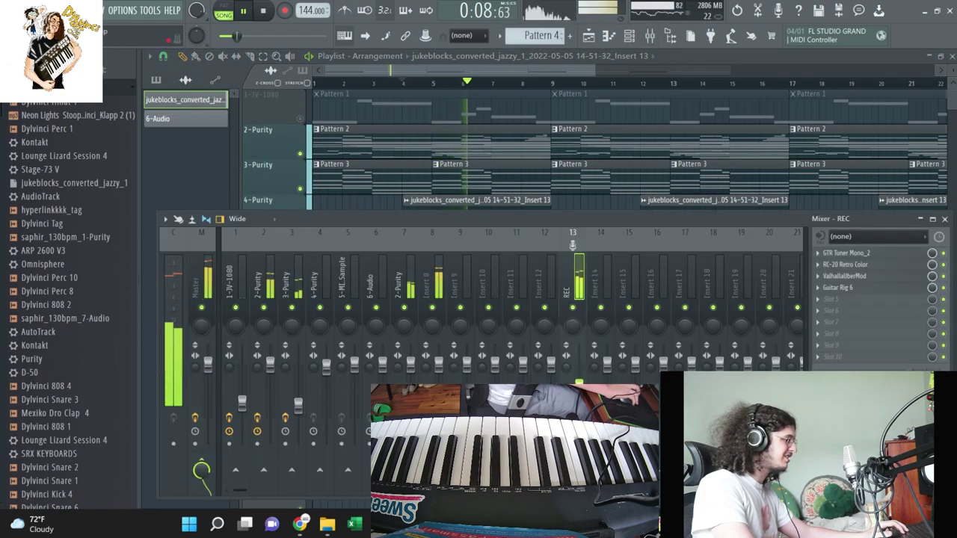
pyautogui.press('space')
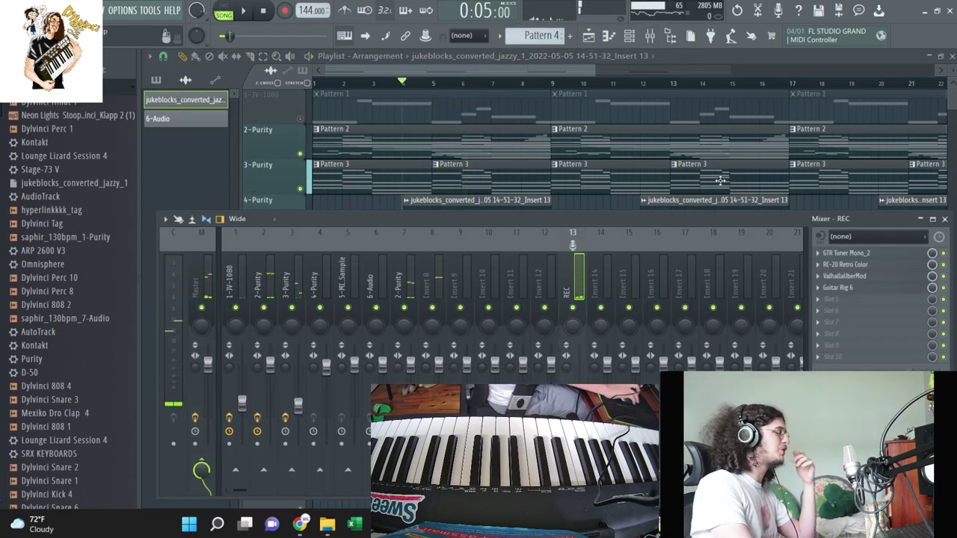
pyautogui.click(944, 219)
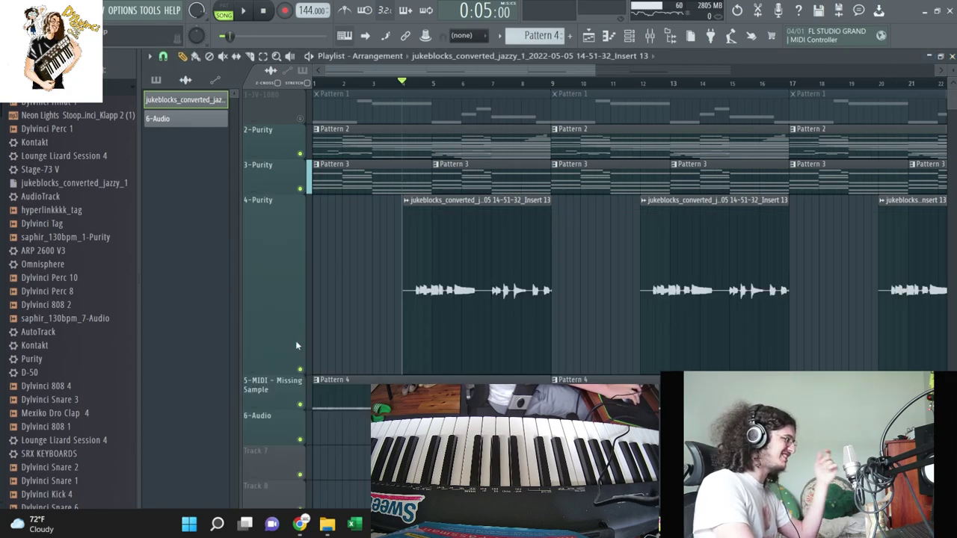
pyautogui.moveTo(274, 372); pyautogui.dragTo(289, 289)
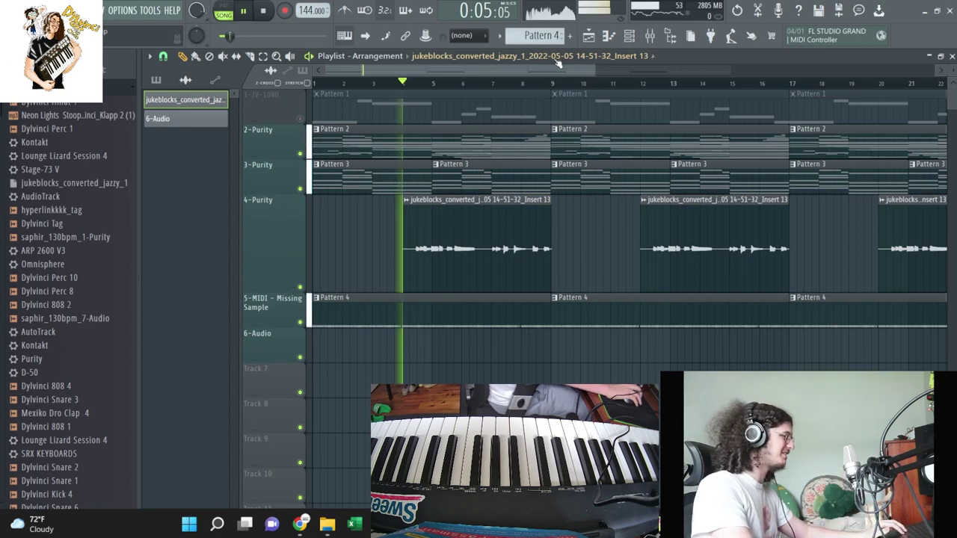
# Step: Show the channel rack and add the Dylvinci Perc 10 and Dylvinci Perc 8 samples as new channels
pyautogui.click(629, 38)
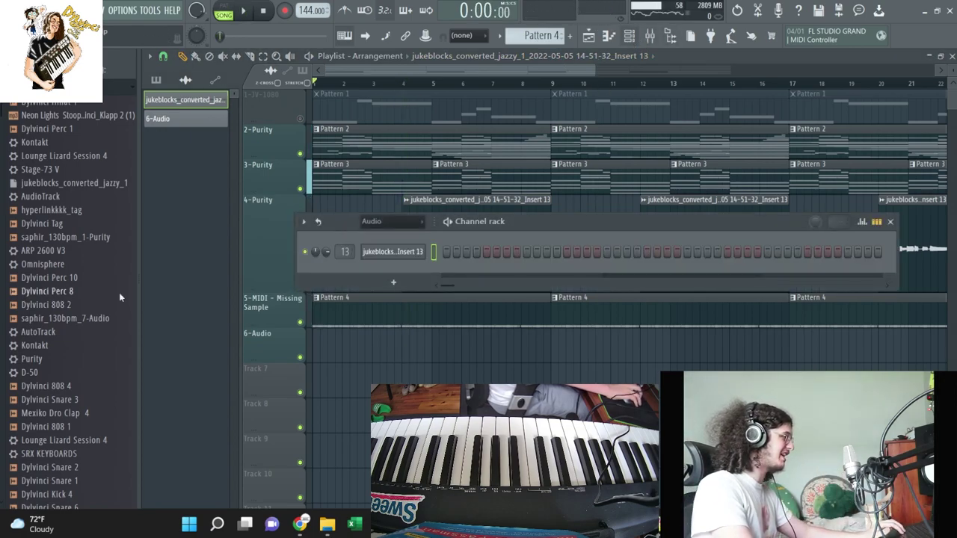
pyautogui.moveTo(53, 280); pyautogui.dragTo(430, 306)
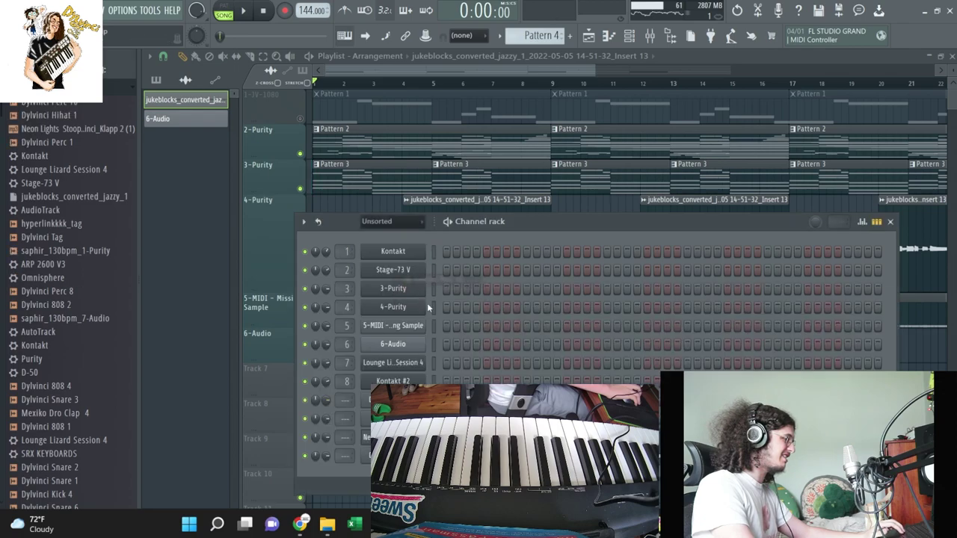
pyautogui.press('space')
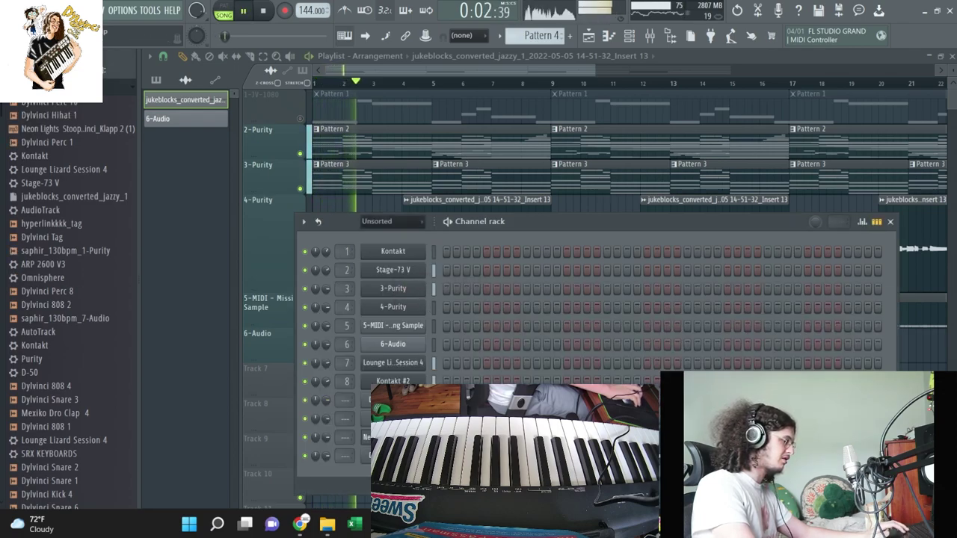
pyautogui.press('space')
pyautogui.press('space')
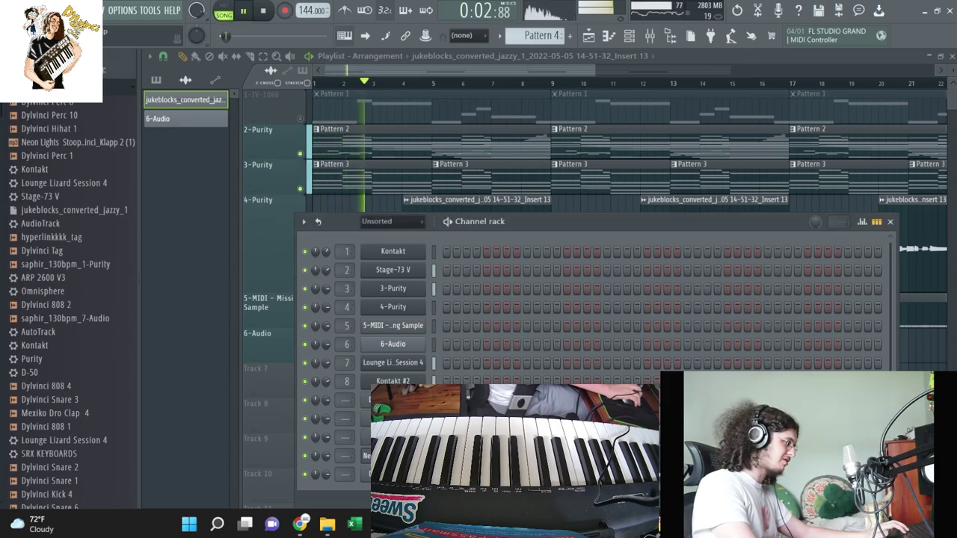
# Step: Open the Dylvinci Perc 10 piano roll and repeat its C5 hit once per bar across eight bars
pyautogui.rightClick(423, 474)
pyautogui.click(459, 342)
pyautogui.press('space')
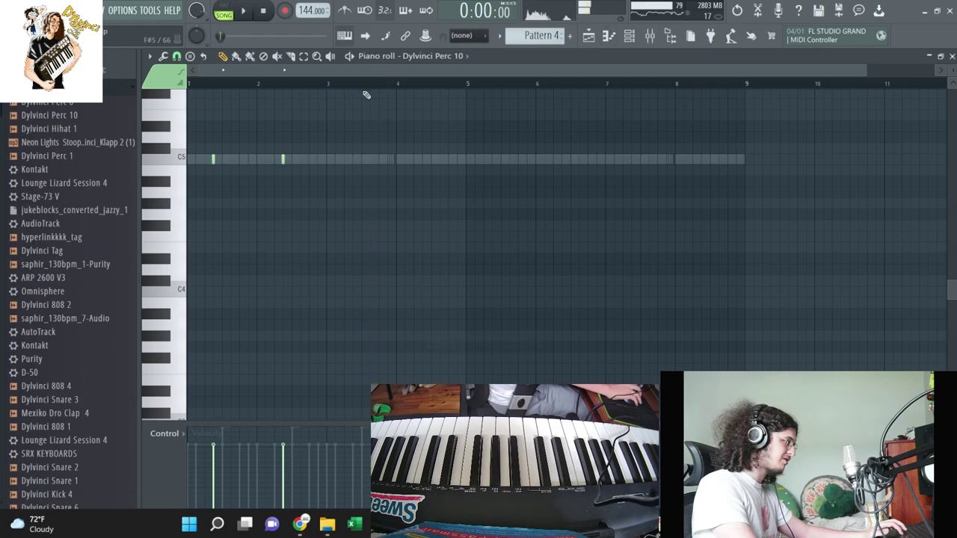
pyautogui.hotkey('ctrl', 'b')
pyautogui.hotkey('ctrl', 'b')
pyautogui.hotkey('ctrl', 'b')
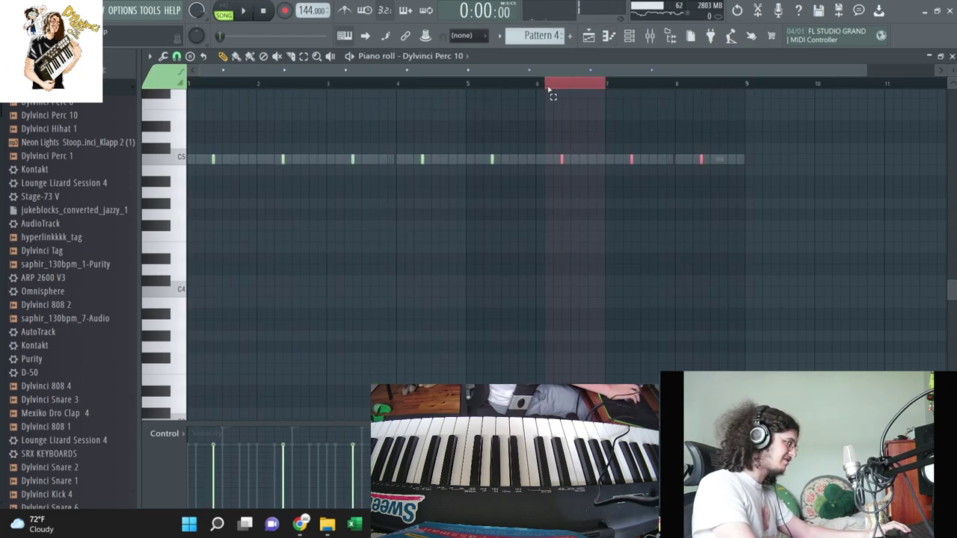
pyautogui.press('space')
# Step: Switch to the Dylvinci Perc 8 piano roll and repeat its two-note figure every two bars up to bar 8
pyautogui.click(464, 56)
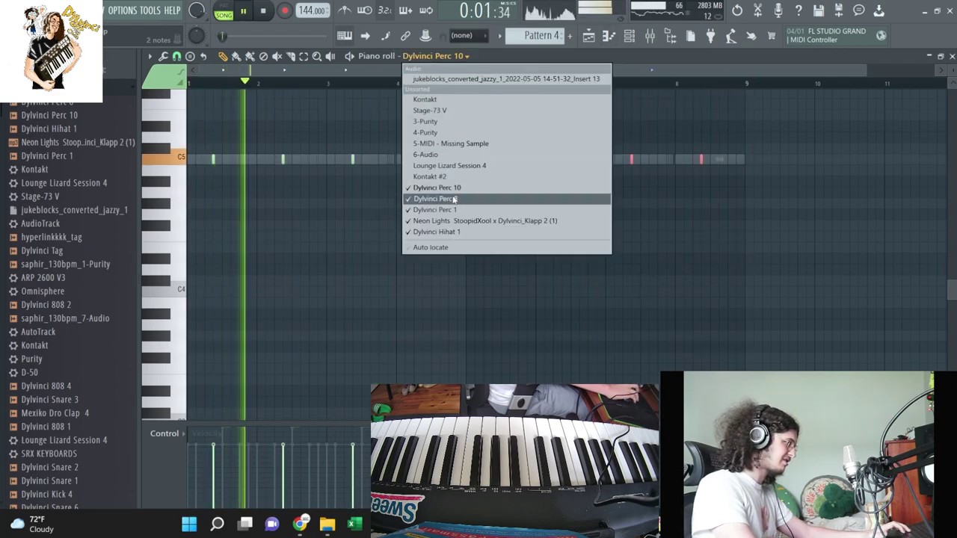
pyautogui.click(449, 198)
pyautogui.hotkey('ctrl', 'b')
pyautogui.hotkey('ctrl', 'b')
pyautogui.hotkey('ctrl', 'b')
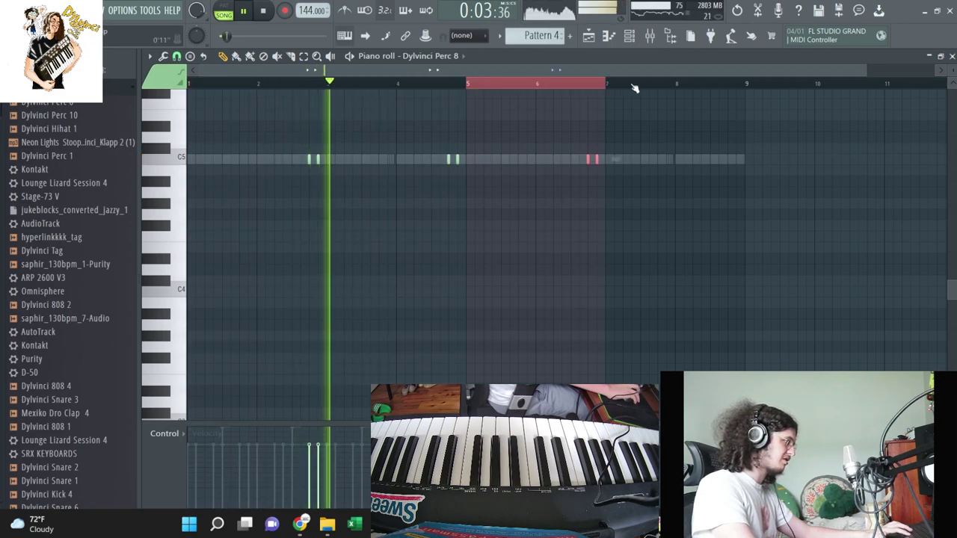
pyautogui.moveTo(745, 85); pyautogui.dragTo(602, 93)
# Step: Place longer C5 notes of about two steps near the end of bars 4 and 8 and close the piano roll
pyautogui.click(445, 158)
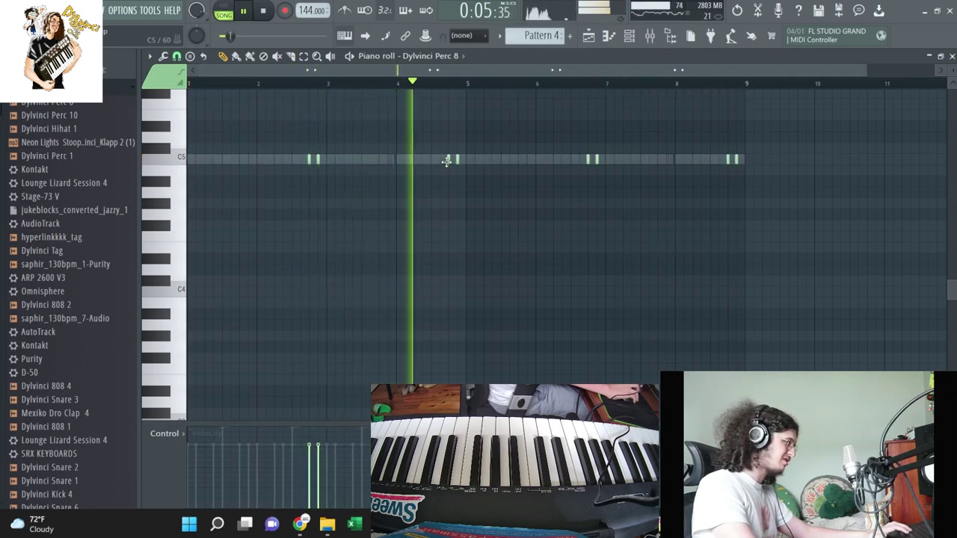
pyautogui.click(722, 159)
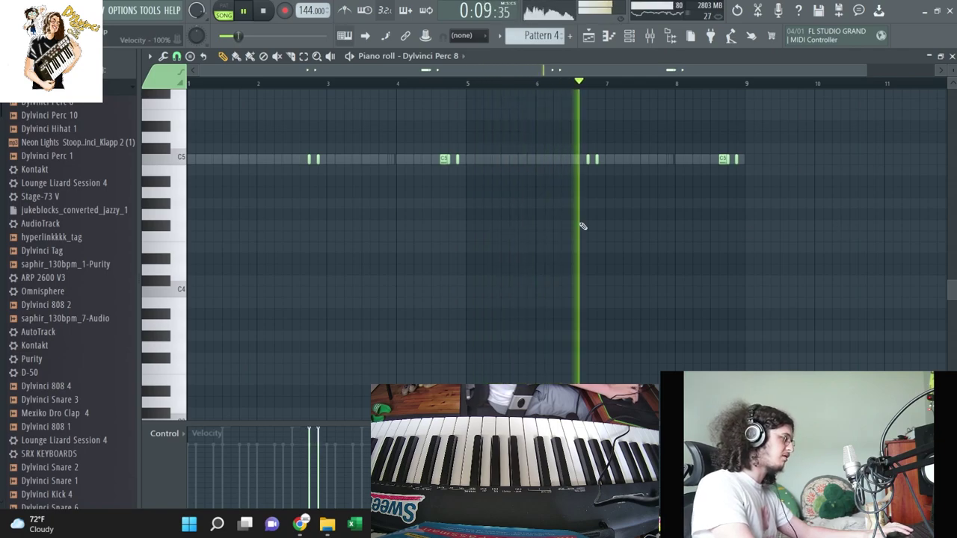
pyautogui.click(952, 57)
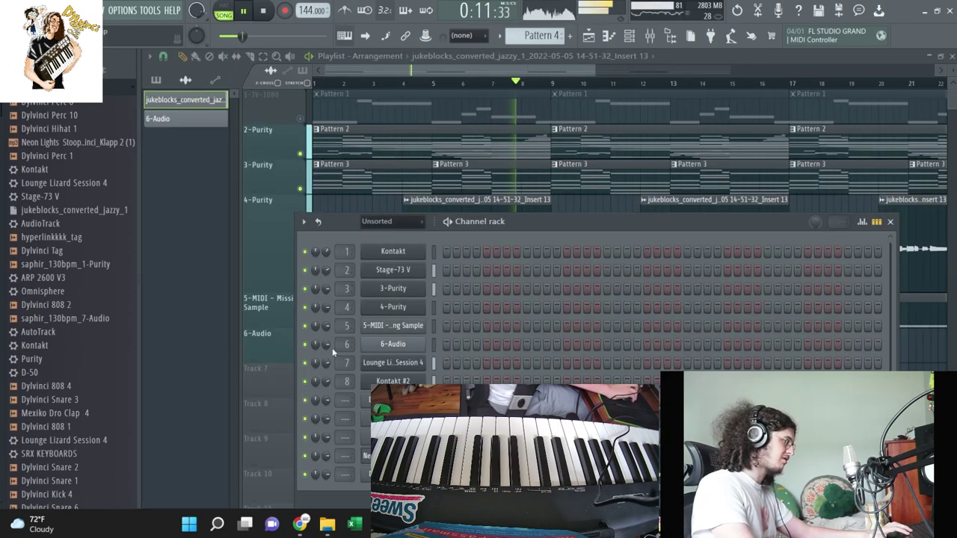
# Step: Add the Dylvinci 808 1 sample as a new channel and open its piano roll
pyautogui.moveTo(62, 433); pyautogui.dragTo(392, 484)
pyautogui.rightClick(392, 477)
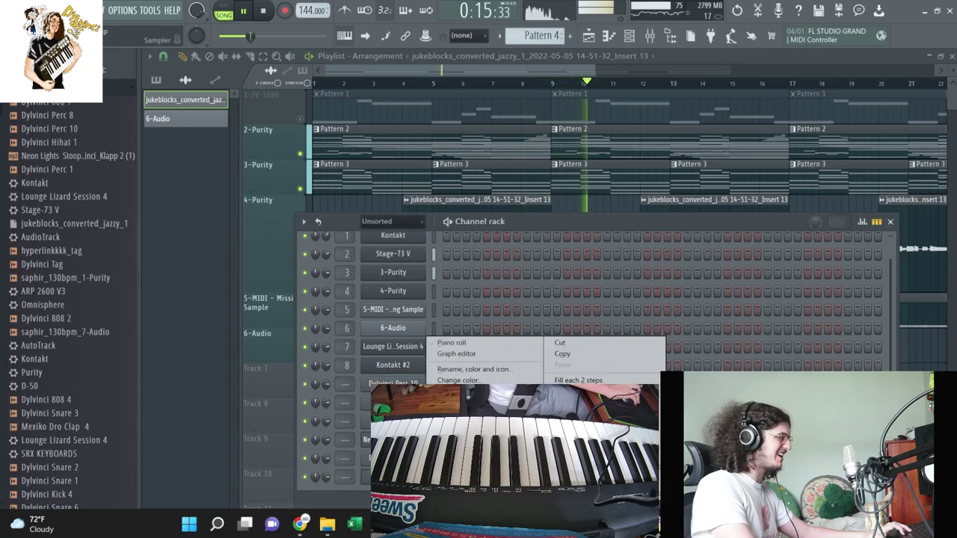
pyautogui.click(452, 343)
pyautogui.press('space')
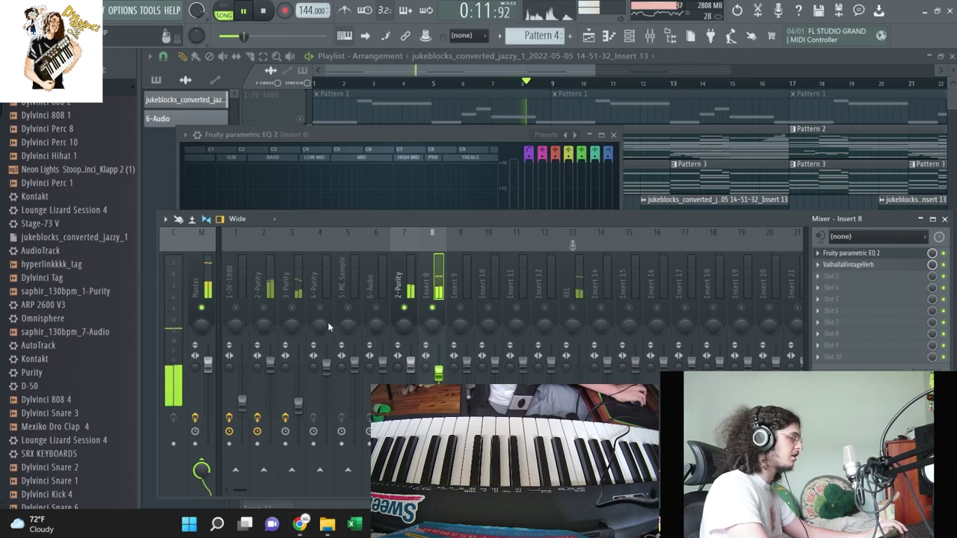
# Step: Unmute the 1-JV-1080, 2-Purity and 3-Purity mixer tracks and select Insert 8
pyautogui.click(265, 336)
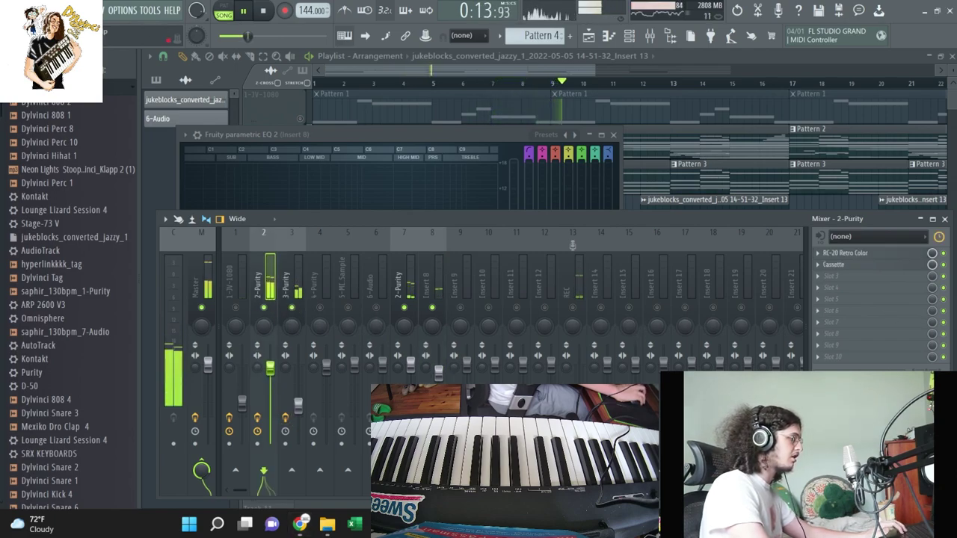
pyautogui.click(236, 307)
pyautogui.click(440, 374)
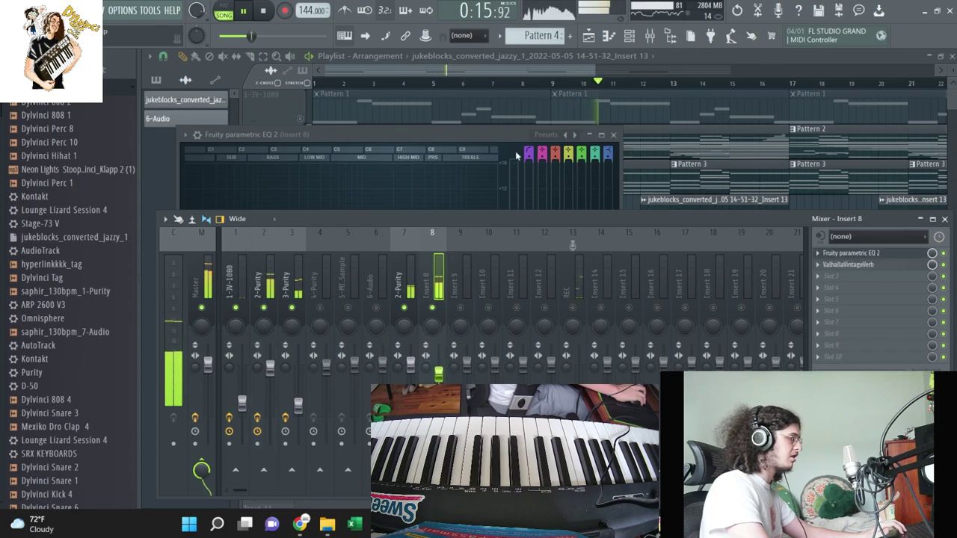
pyautogui.click(630, 35)
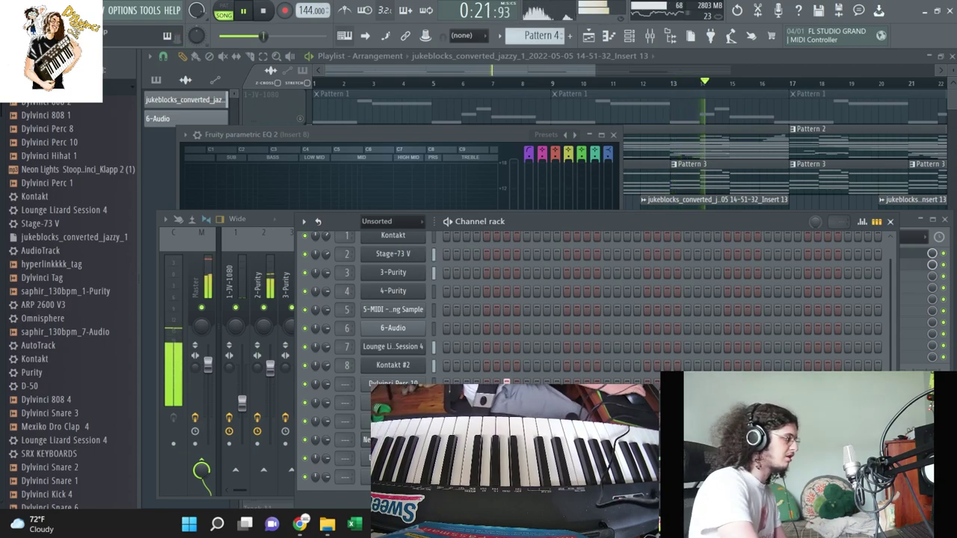
pyautogui.click(651, 35)
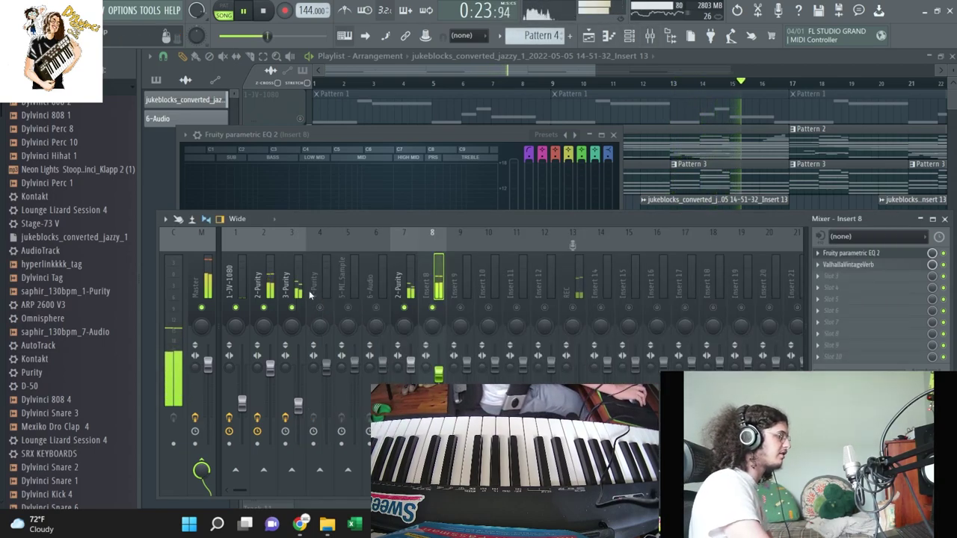
# Step: Select the 3-Purity mixer track and bring up the channel rack
pyautogui.click(302, 292)
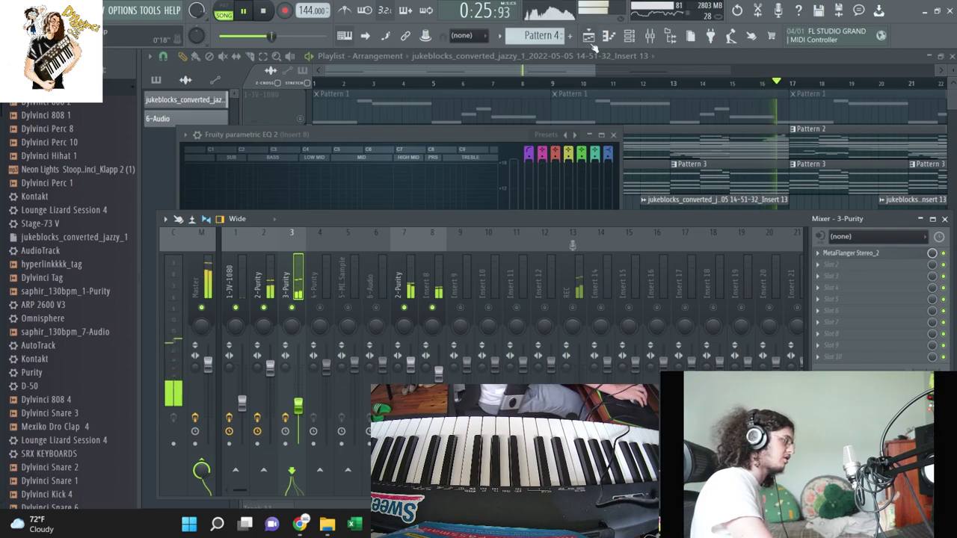
pyautogui.click(629, 36)
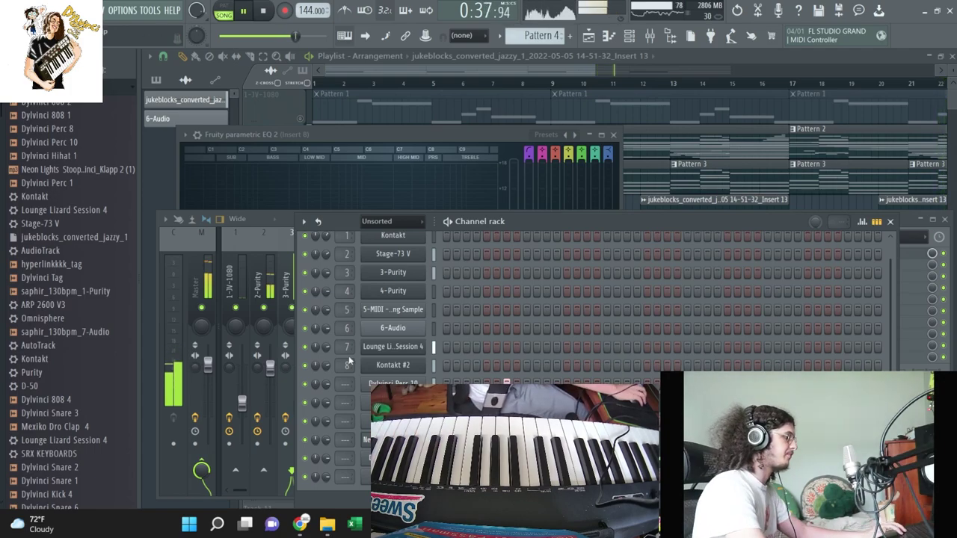
pyautogui.click(464, 326)
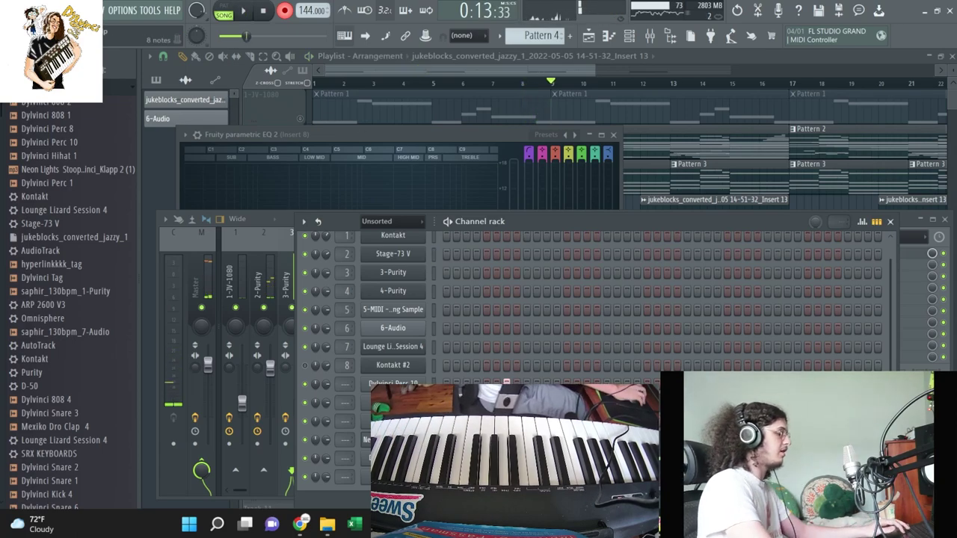
# Step: Open the Dylvinci 808 2 piano roll, play its notes with the song, and close it
pyautogui.click(553, 458)
pyautogui.scroll(2, 566, 214)
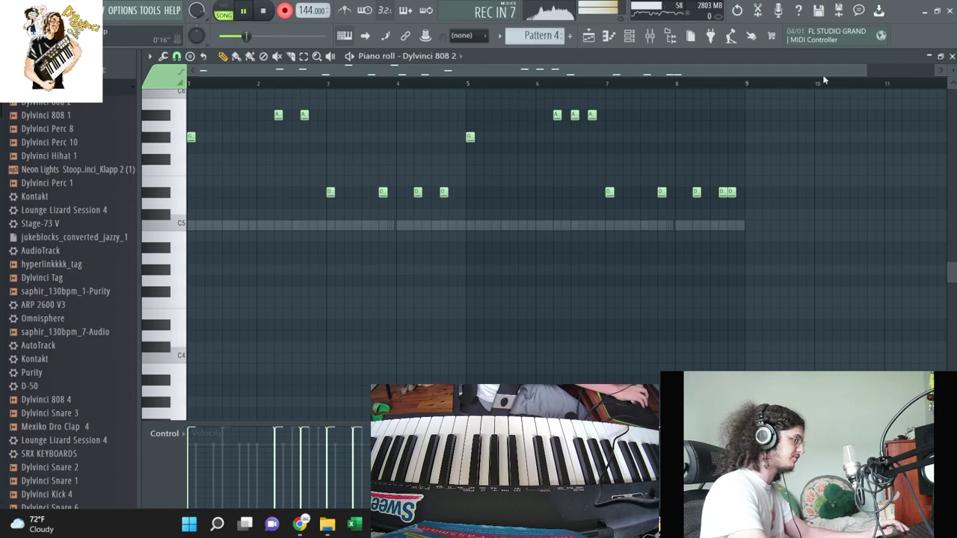
pyautogui.press('space')
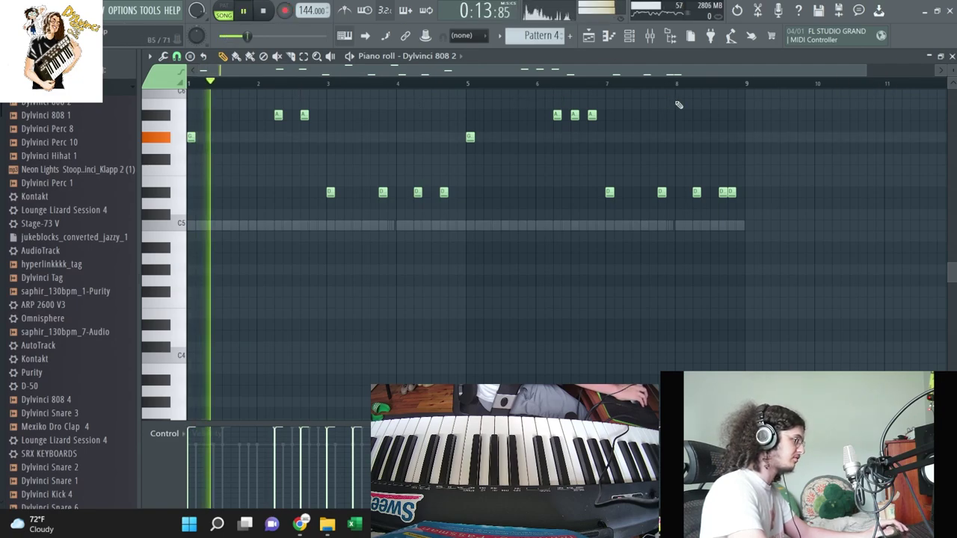
pyautogui.click(951, 57)
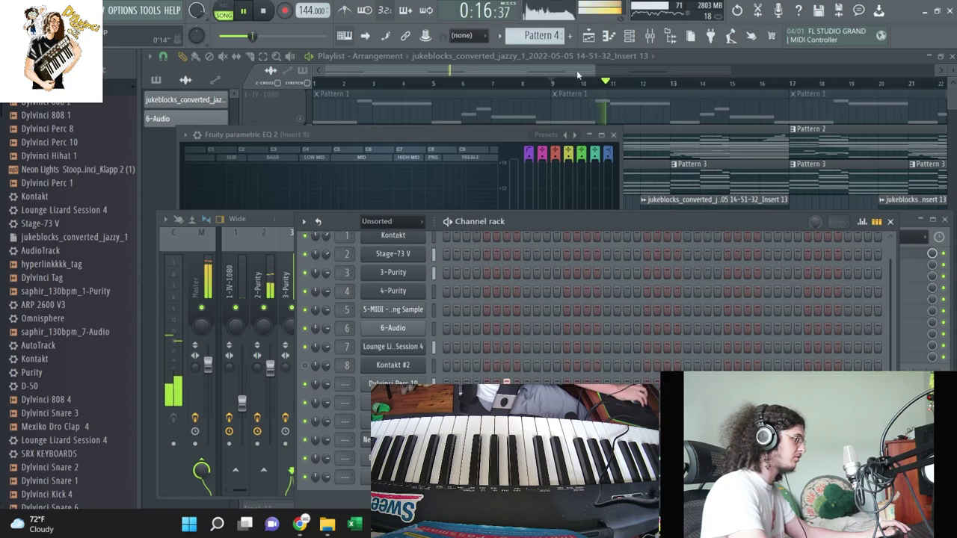
pyautogui.press('space')
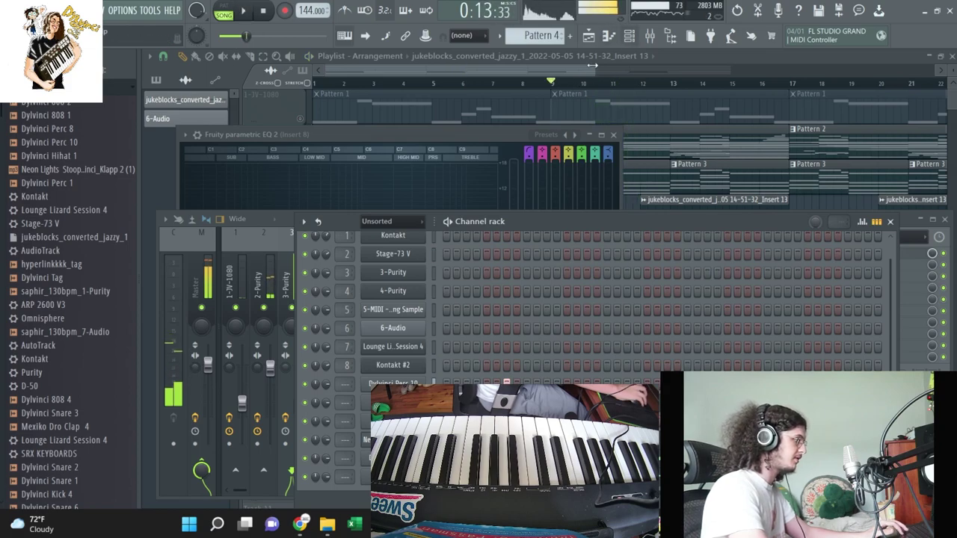
# Step: Split Pattern 2 by channel in the playlist
pyautogui.moveTo(594, 71); pyautogui.dragTo(754, 107)
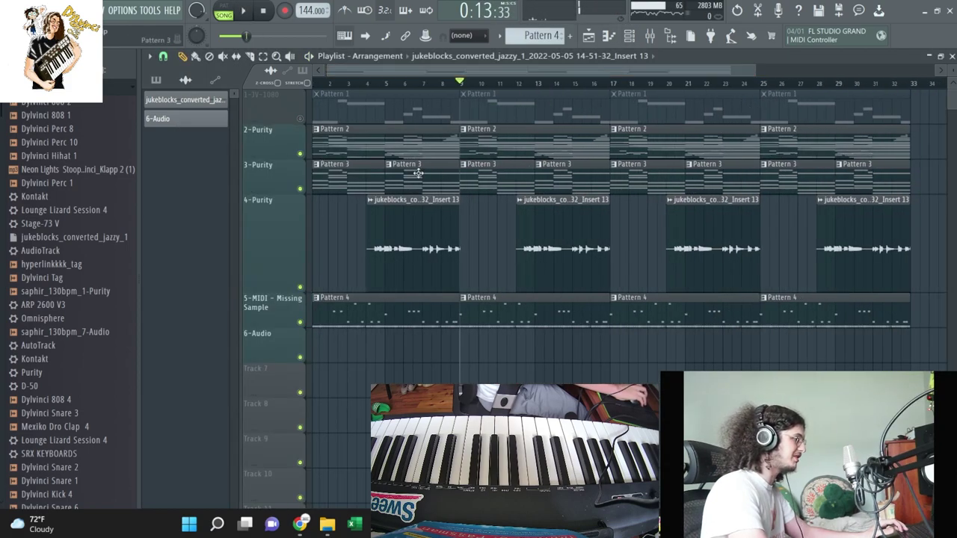
pyautogui.scroll(1, 538, 38)
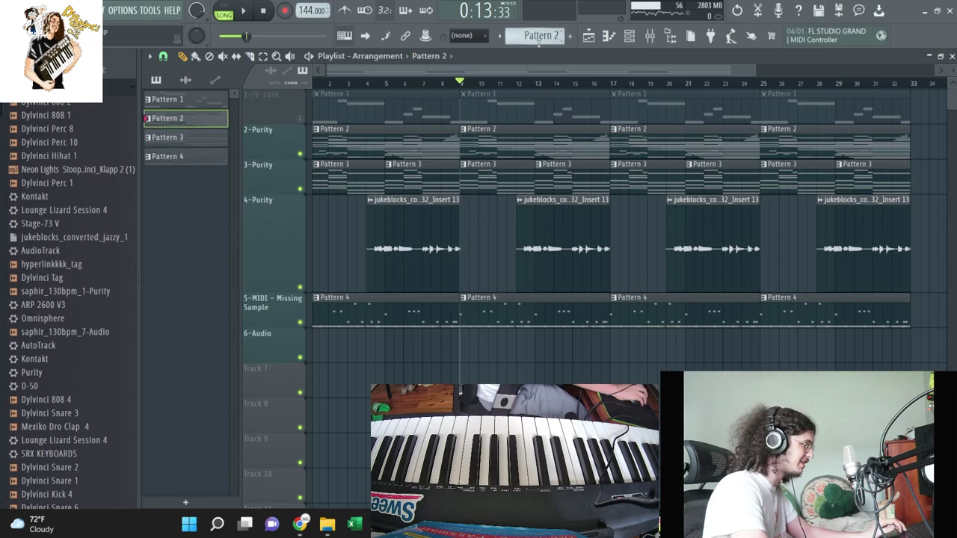
pyautogui.click(488, 38)
pyautogui.click(561, 221)
# Step: Move the Pattern 5, live-take audio and Pattern 6 clips down to tracks 7 to 9 and reduce the 4-Purity track's height
pyautogui.moveTo(870, 325); pyautogui.dragTo(337, 181)
pyautogui.moveTo(336, 181); pyautogui.dragTo(290, 365)
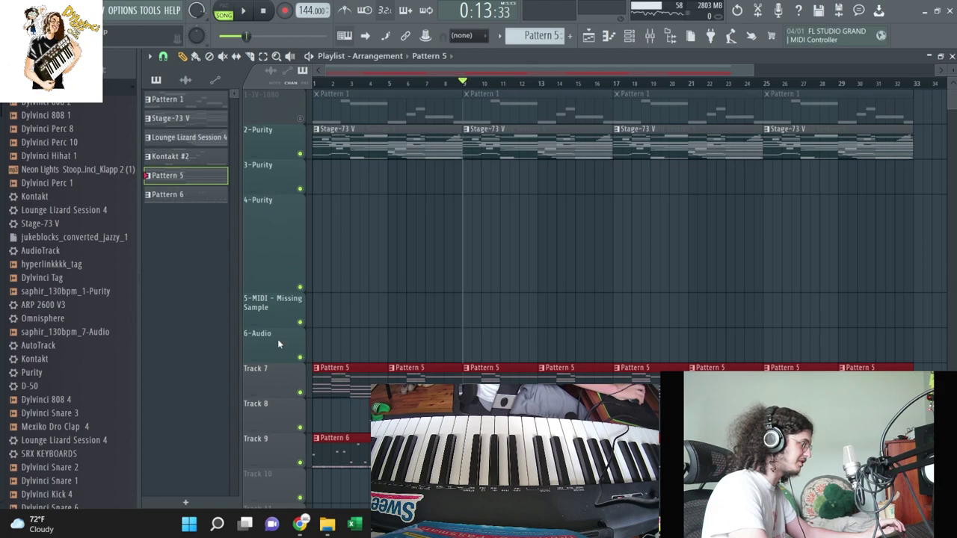
pyautogui.moveTo(270, 291); pyautogui.dragTo(267, 224)
pyautogui.keyDown('ctrl'); pyautogui.click(336, 196); pyautogui.keyUp('ctrl')
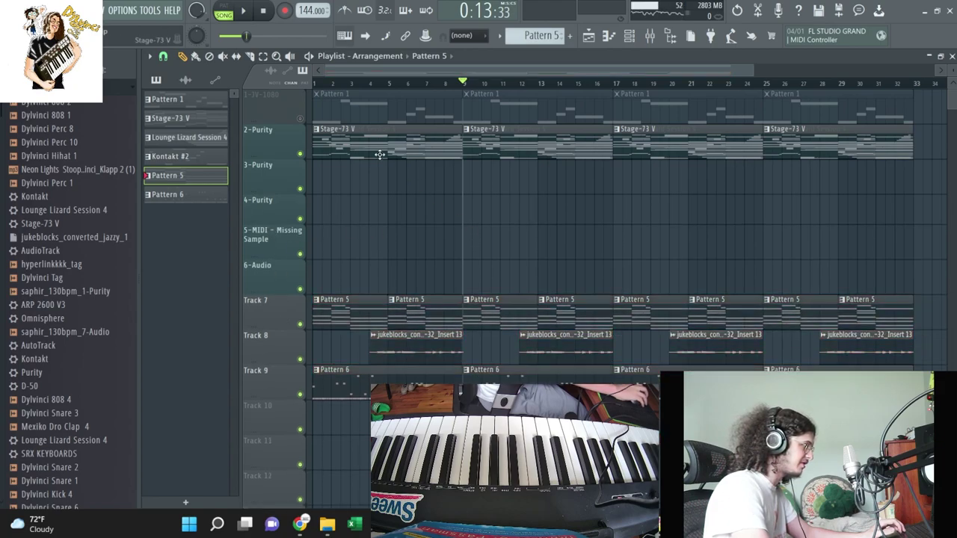
# Step: Spread the Stage-73 V, Lounge Lizard Session 4 and Kontakt #2 clips over tracks 2 to 4, keeping only the first eight bars
pyautogui.moveTo(378, 151); pyautogui.dragTo(362, 209)
pyautogui.moveTo(350, 143); pyautogui.dragTo(349, 245)
pyautogui.moveTo(469, 195); pyautogui.dragTo(927, 126)
pyautogui.moveTo(415, 274); pyautogui.dragTo(359, 138)
# Step: Unmute the 1-JV-1080 playlist track and delete its Pattern 1 clips from bar 9 onward
pyautogui.click(301, 118)
pyautogui.rightClick(874, 119)
pyautogui.rightClick(691, 109)
pyautogui.rightClick(545, 109)
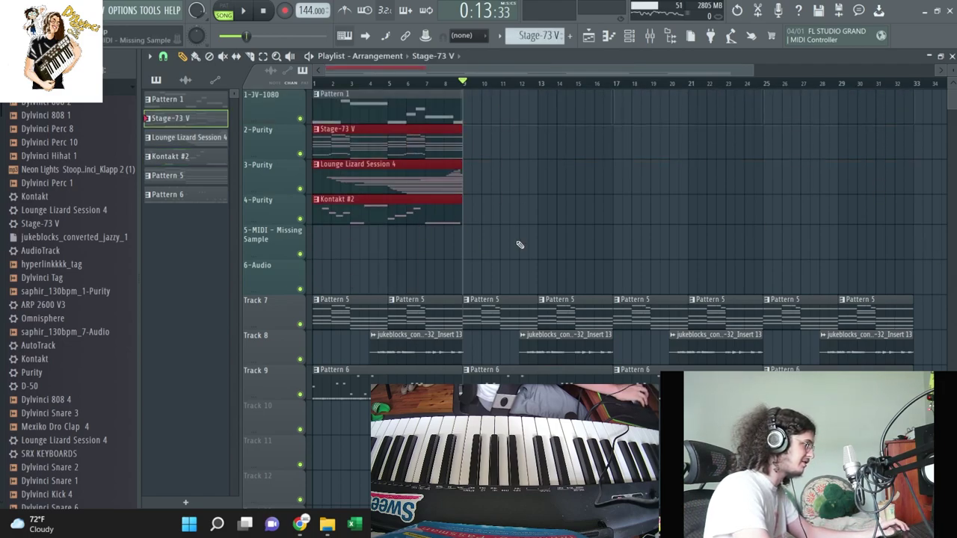
# Step: Move the Pattern 5, live-take audio and Pattern 6 clips up to playlist tracks 5 to 7
pyautogui.moveTo(366, 413); pyautogui.dragTo(915, 295)
pyautogui.moveTo(862, 299); pyautogui.dragTo(862, 259)
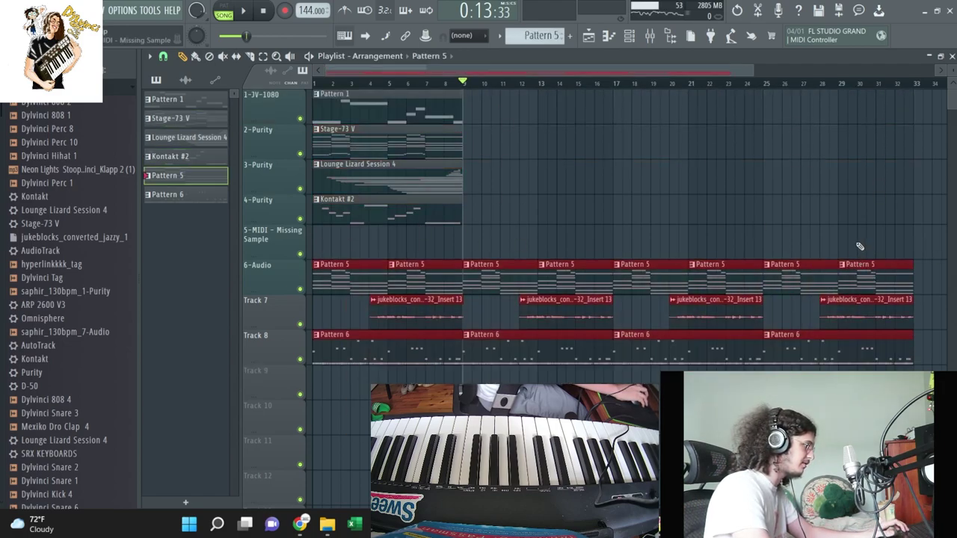
pyautogui.moveTo(359, 240); pyautogui.dragTo(358, 238)
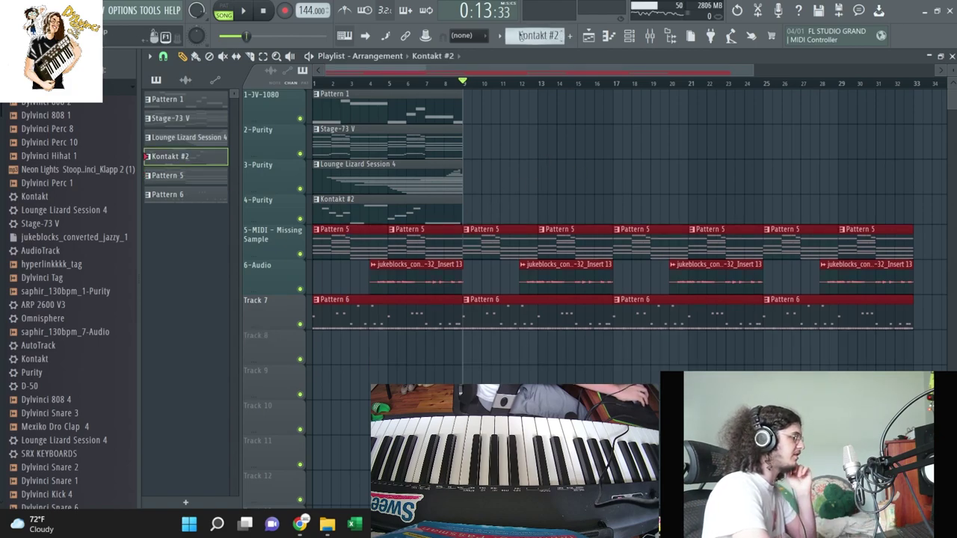
# Step: Split Pattern 6 by channel and arrange the 808, percussion, clap and hi-hat clips on tracks 7 to 12, keeping only the first eight bars
pyautogui.click(495, 36)
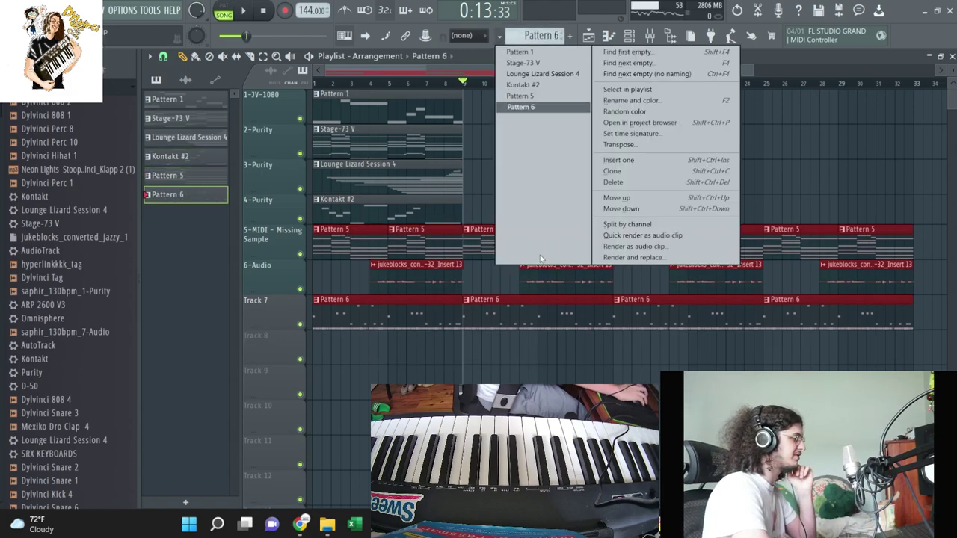
pyautogui.click(628, 224)
pyautogui.moveTo(356, 310); pyautogui.dragTo(354, 344)
pyautogui.moveTo(357, 313); pyautogui.dragTo(362, 479)
pyautogui.moveTo(447, 318); pyautogui.dragTo(379, 318)
pyautogui.moveTo(499, 295); pyautogui.dragTo(852, 329)
pyautogui.press('Delete')
# Step: Select the drum and 808 clips on tracks 7 to 12 and duplicate them three times to the end of bar 32
pyautogui.moveTo(423, 487); pyautogui.dragTo(343, 324)
pyautogui.hotkey('ctrl', 'b')
pyautogui.hotkey('ctrl', 'b')
pyautogui.hotkey('ctrl', 'b')
# Step: Duplicate the Pattern 1, Stage-73 V, Lounge Lizard Session 4 and Kontakt #2 clips three times to the end of bar 32
pyautogui.moveTo(473, 212); pyautogui.dragTo(391, 86)
pyautogui.hotkey('ctrl', 'b')
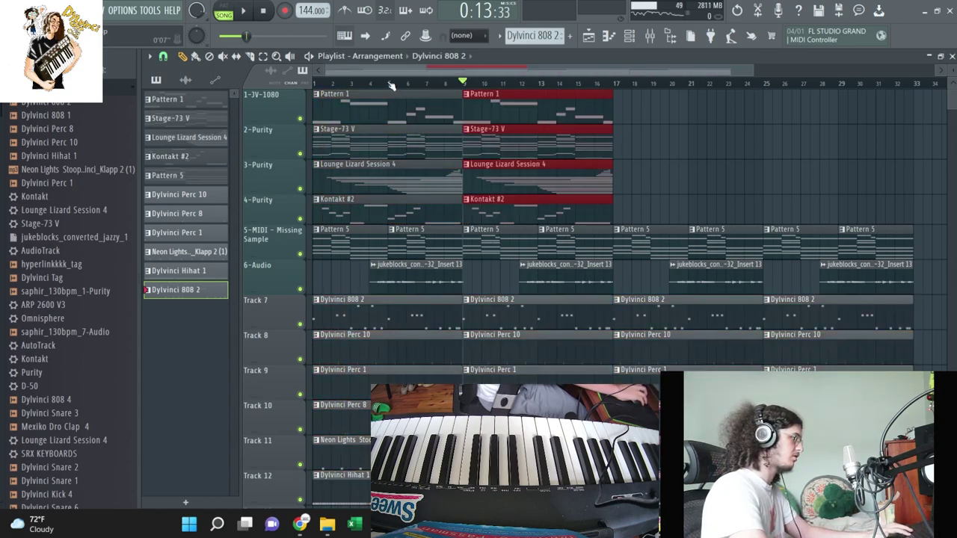
pyautogui.hotkey('ctrl', 'b')
pyautogui.hotkey('ctrl', 'b')
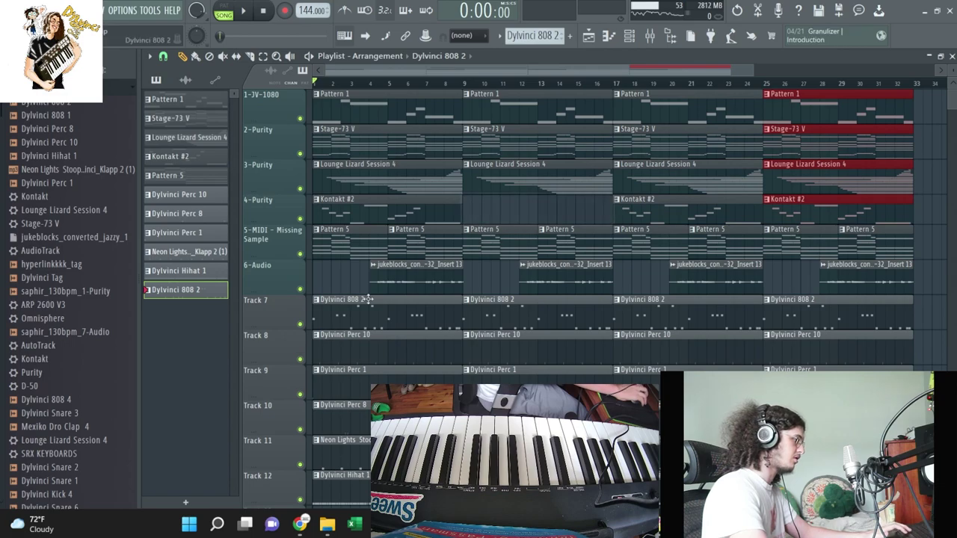
# Step: Trim the first drum and 808 clips to start at bar 3 and shorten the first Kontakt #2 clip to two bars
pyautogui.click(317, 319)
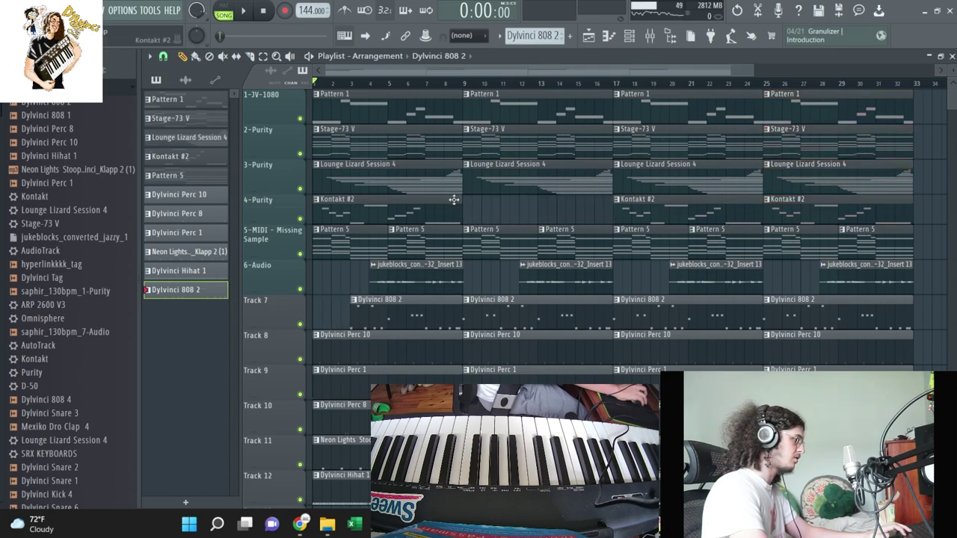
pyautogui.scroll(-2, 344, 256)
pyautogui.moveTo(329, 284); pyautogui.dragTo(350, 420)
pyautogui.press('space')
pyautogui.hotkey('ctrl', 'd')
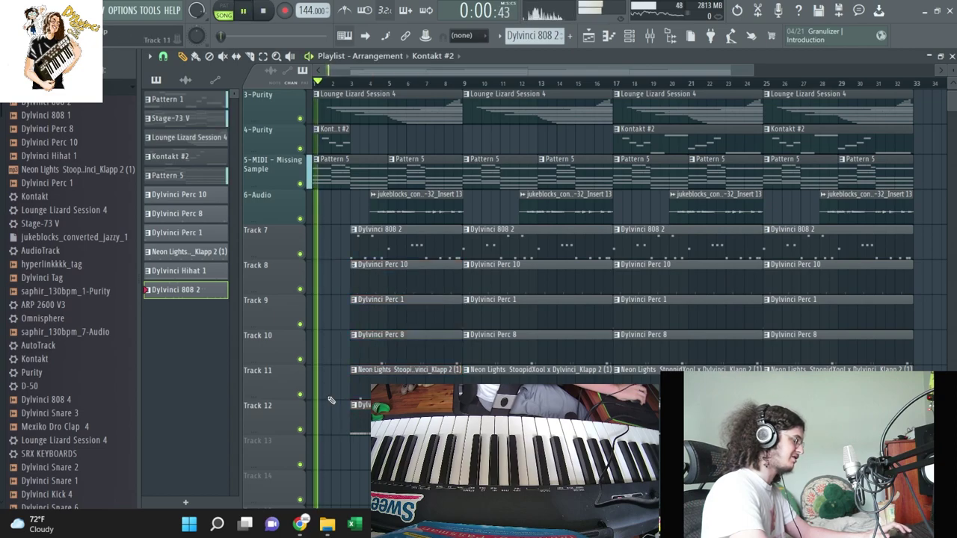
# Step: Delete the first Pattern 1 clip from the 1-JV-1080 track and restart playback
pyautogui.scroll(2, 354, 267)
pyautogui.rightClick(371, 102)
pyautogui.press('space')
pyautogui.press('space')
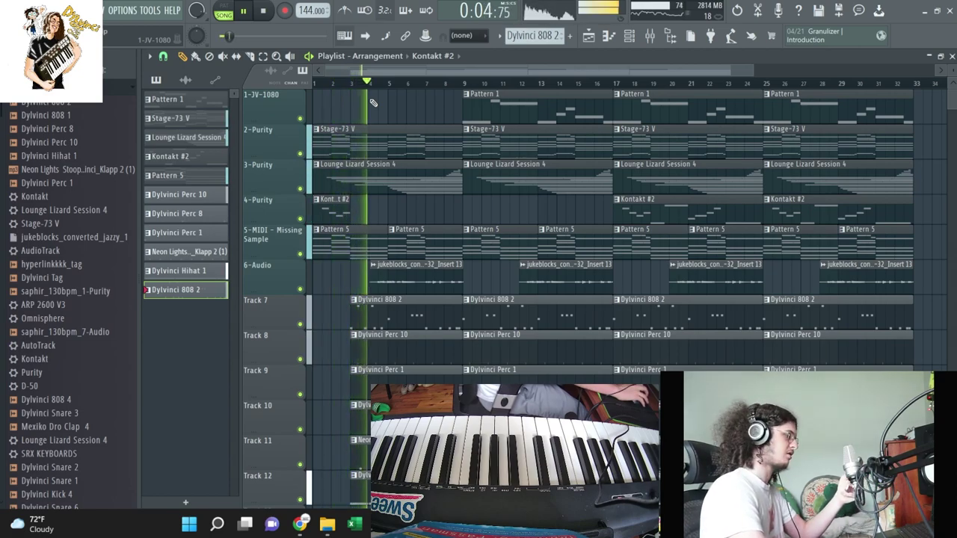
# Step: Extend the first Dylvinci Perc 1 clip back to bar 1 and restart playback
pyautogui.scroll(-2, 368, 352)
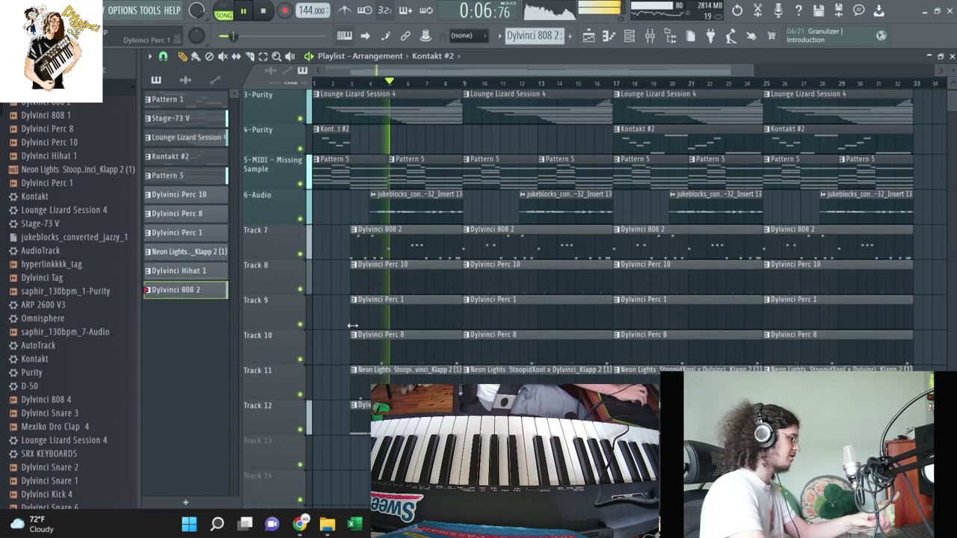
pyautogui.moveTo(352, 325); pyautogui.dragTo(315, 324)
pyautogui.press('space')
pyautogui.press('space')
# Step: Add the Dylvinci Tag sample on track 13 at bar 2 and hyperlinkkkk_tag on track 14 at bar 1
pyautogui.scroll(-2, 60, 288)
pyautogui.moveTo(41, 199); pyautogui.dragTo(333, 444)
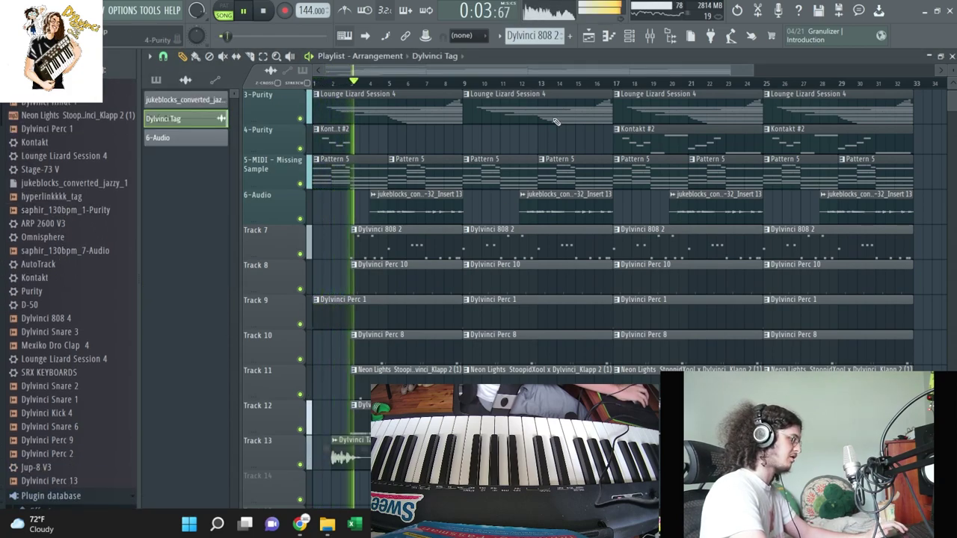
pyautogui.press('F6')
pyautogui.press('space')
pyautogui.moveTo(314, 469); pyautogui.dragTo(316, 488)
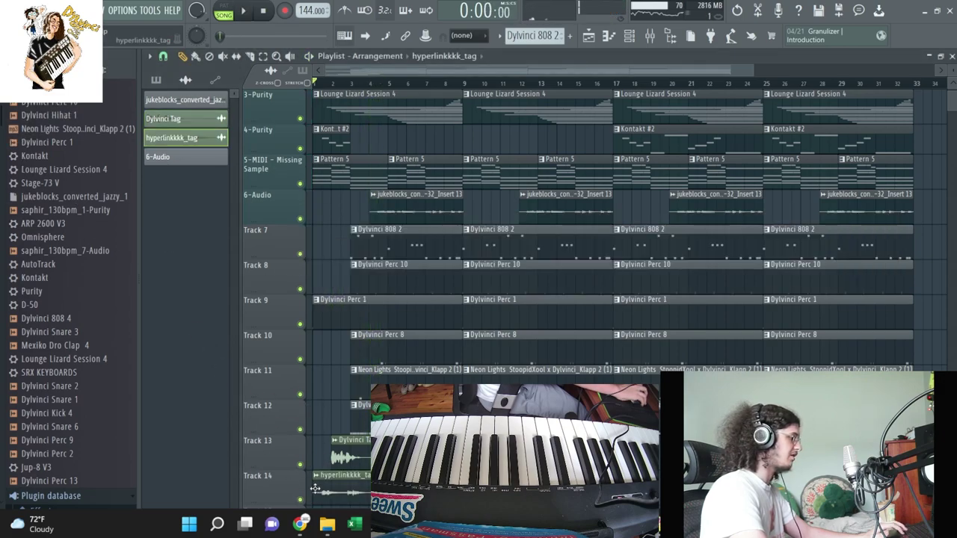
# Step: Play the arrangement from the start and check the tag channels in the channel rack
pyautogui.press('F6')
pyautogui.press('space')
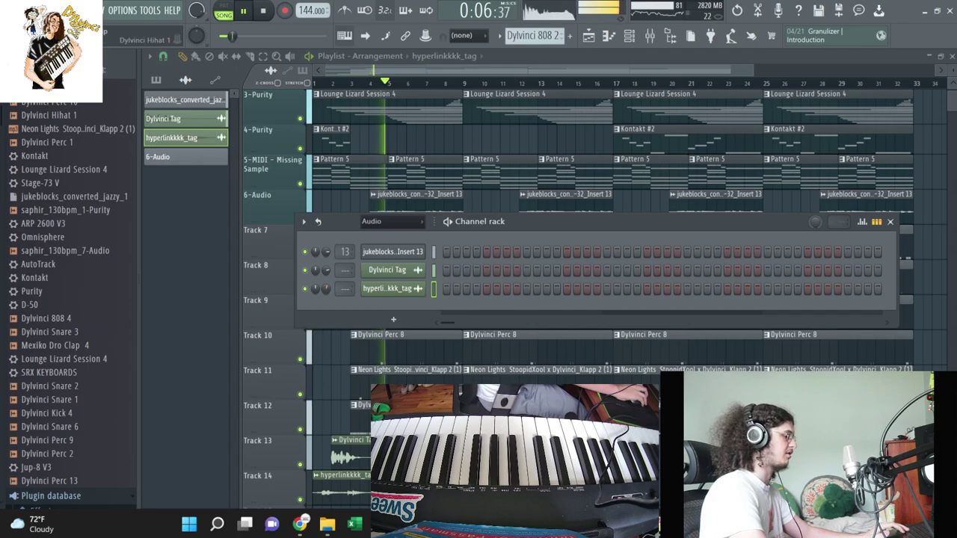
pyautogui.press('F6')
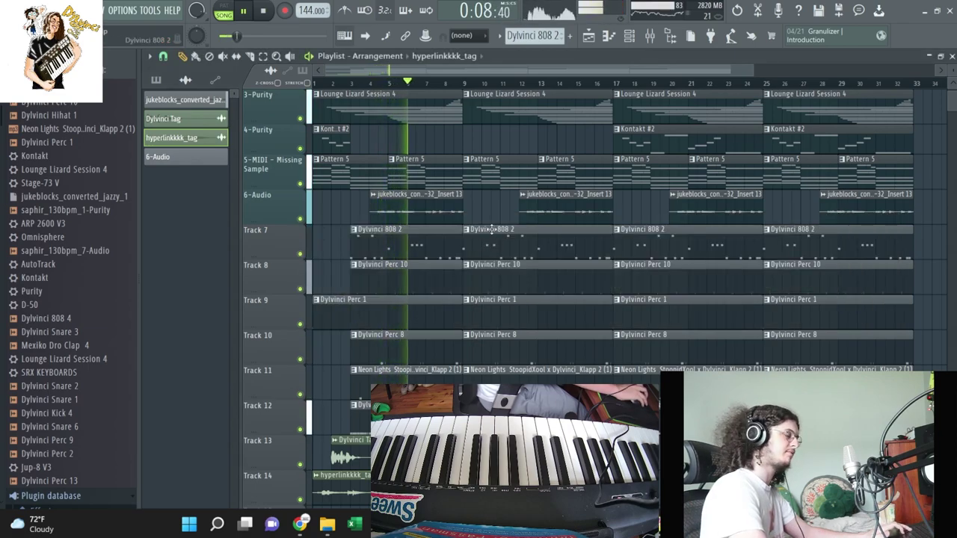
pyautogui.scroll(2, 491, 229)
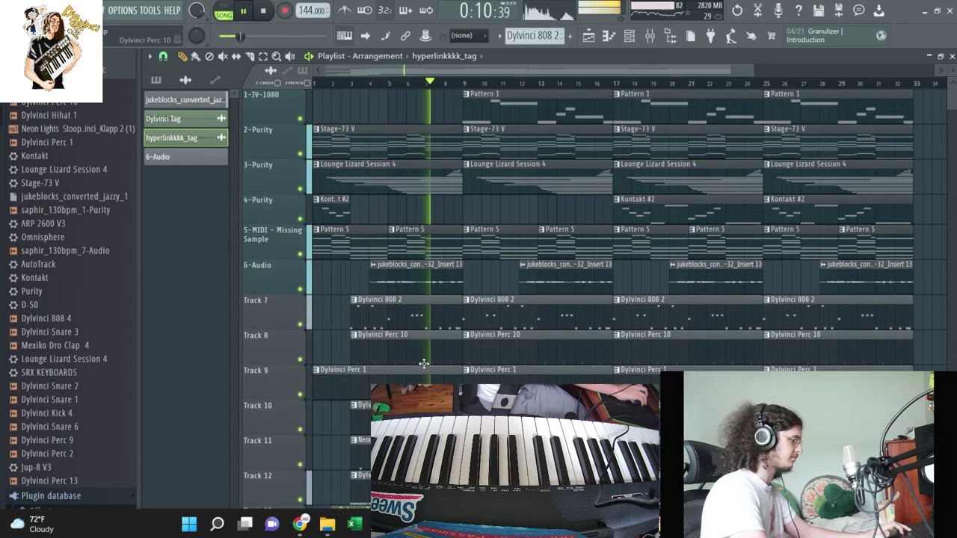
# Step: Set the channel rack filter to All, look through the channels, and close the rack
pyautogui.press('F6')
pyautogui.click(399, 221)
pyautogui.click(397, 234)
pyautogui.scroll(-3, 566, 358)
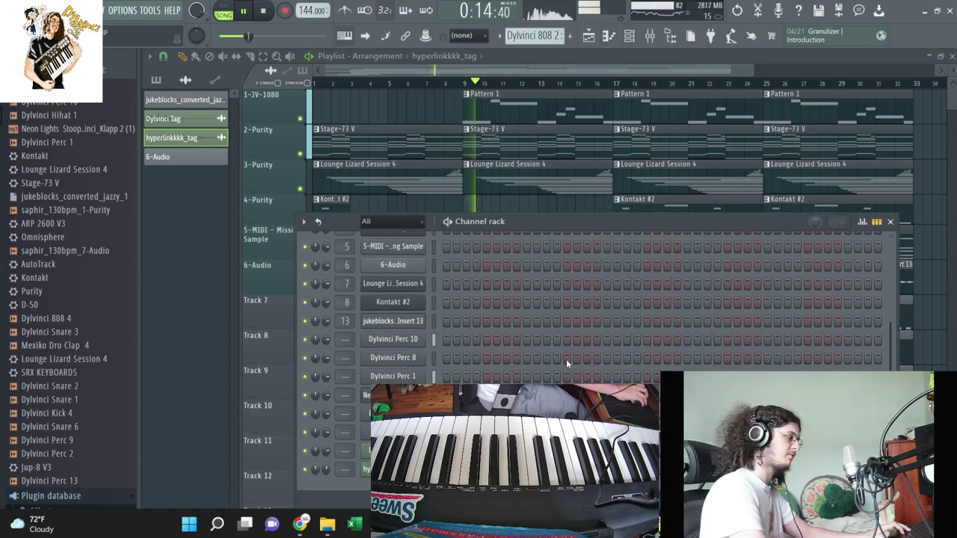
pyautogui.scroll(3, 481, 317)
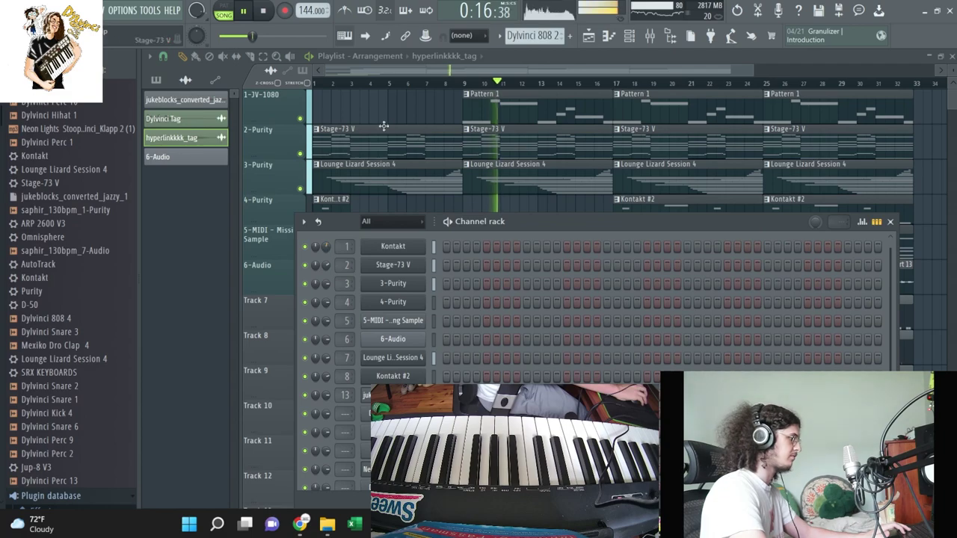
pyautogui.press('F6')
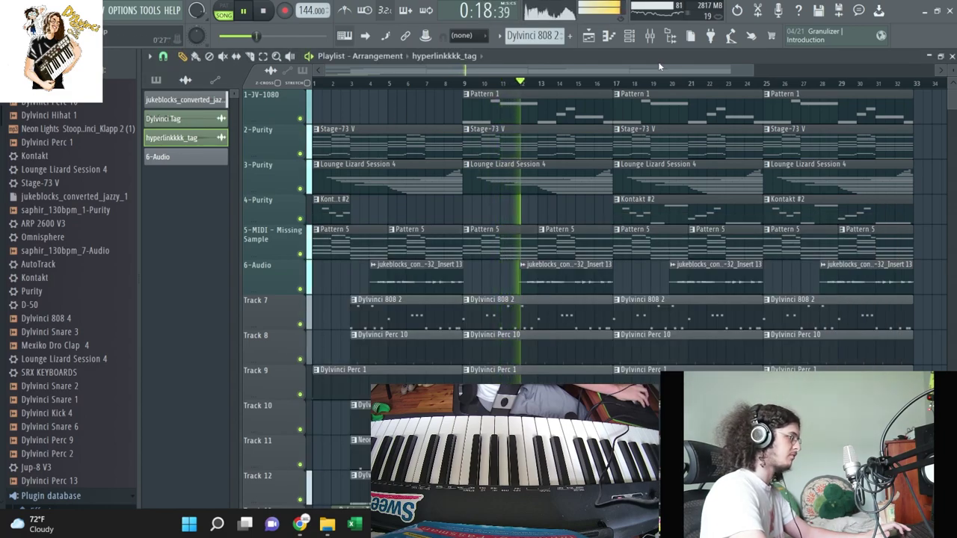
# Step: Unmute all mixer tracks, select the REC track, and close the mixer
pyautogui.press('F9')
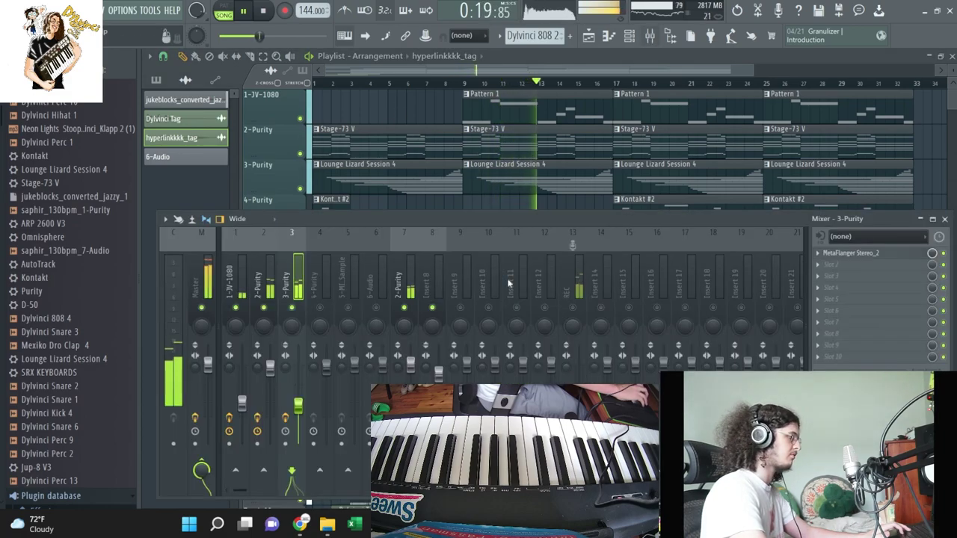
pyautogui.click(578, 309)
pyautogui.rightClick(578, 309)
pyautogui.click(571, 283)
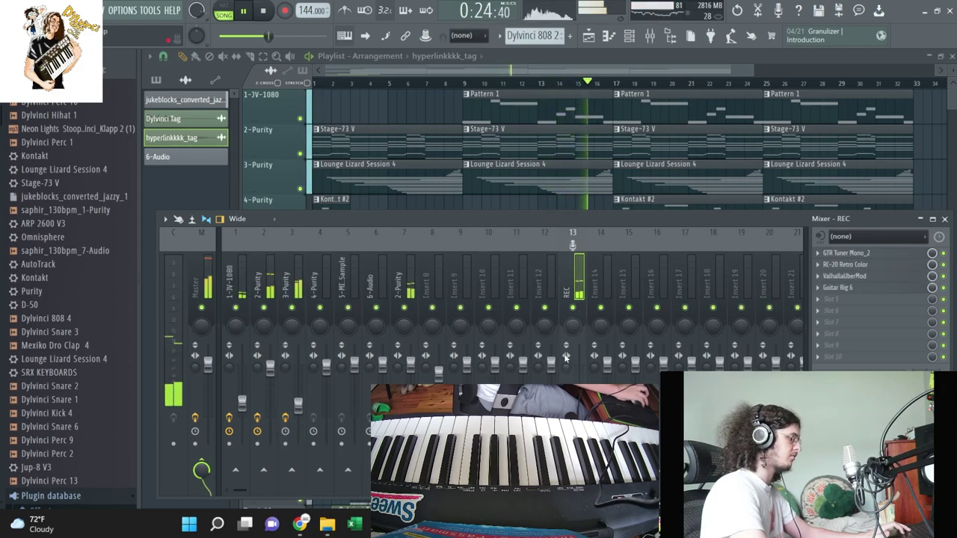
pyautogui.press('F9')
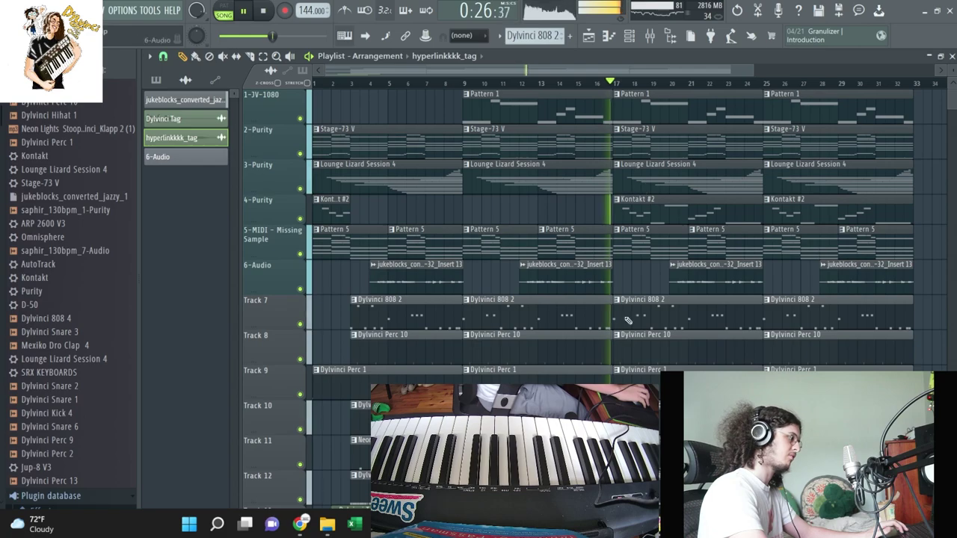
# Step: Delete the Pattern 1 and Dylvinci 808 2 clips that start at bar 17
pyautogui.rightClick(650, 113)
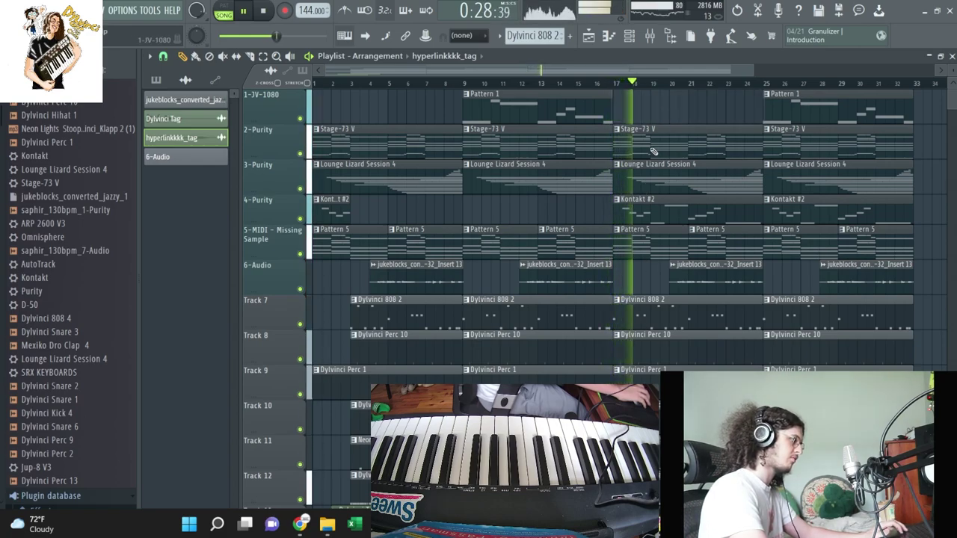
pyautogui.rightClick(680, 306)
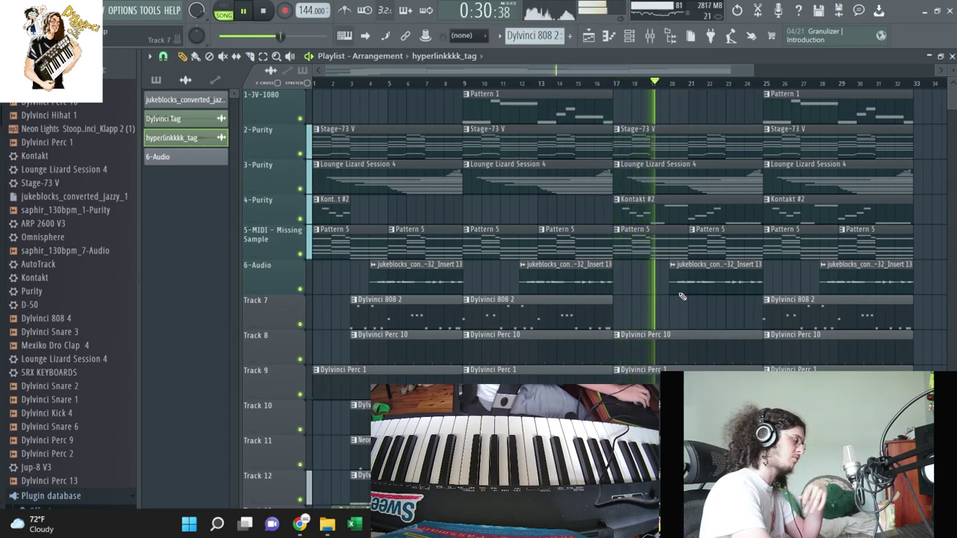
# Step: Check the Fruity parametric EQ 2 curve on mixer Insert 8 and return to the playlist
pyautogui.press('F9')
pyautogui.click(432, 269)
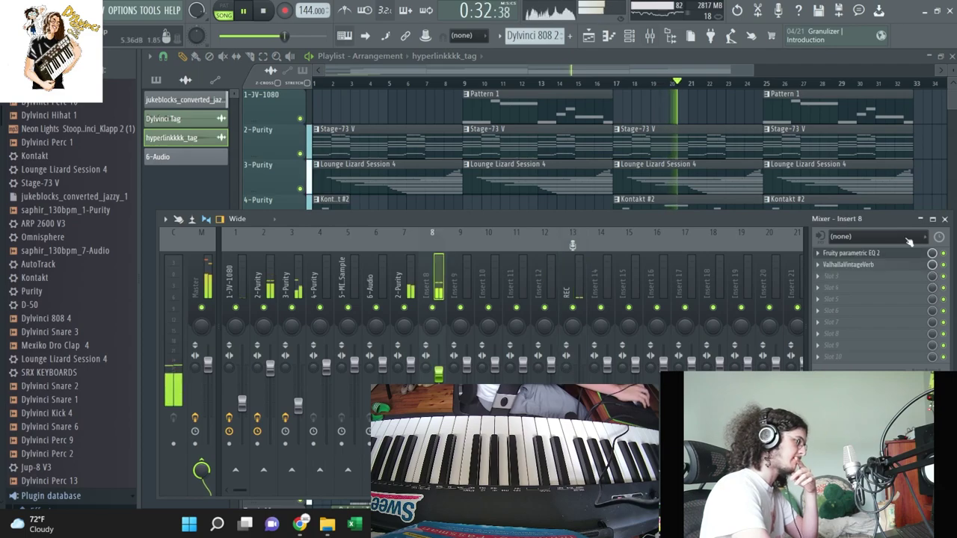
pyautogui.click(852, 253)
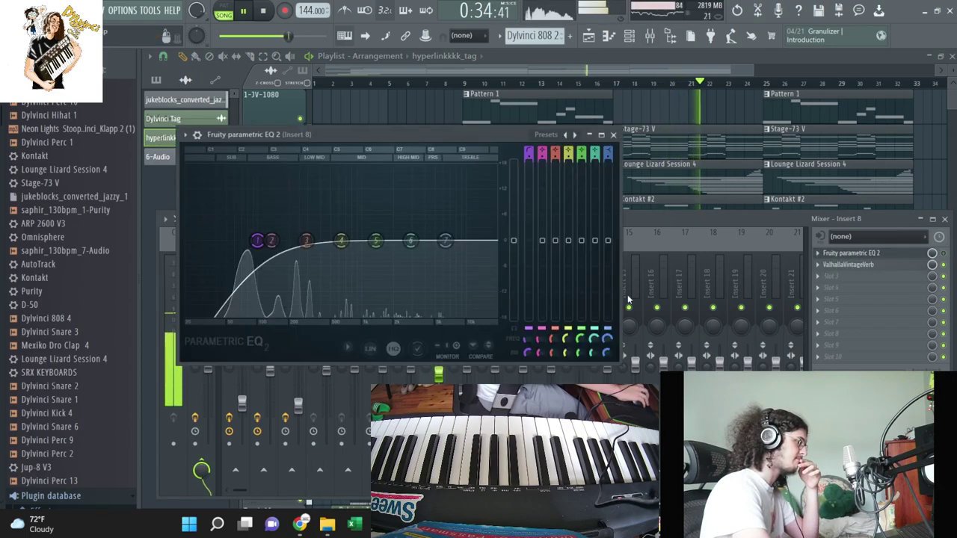
pyautogui.rightClick(734, 106)
# Step: Shorten the percussion clips starting at bar 17 on Tracks 8 to 12 so they end about half a bar before bar 25
pyautogui.scroll(-3, 695, 149)
pyautogui.scroll(3, 683, 160)
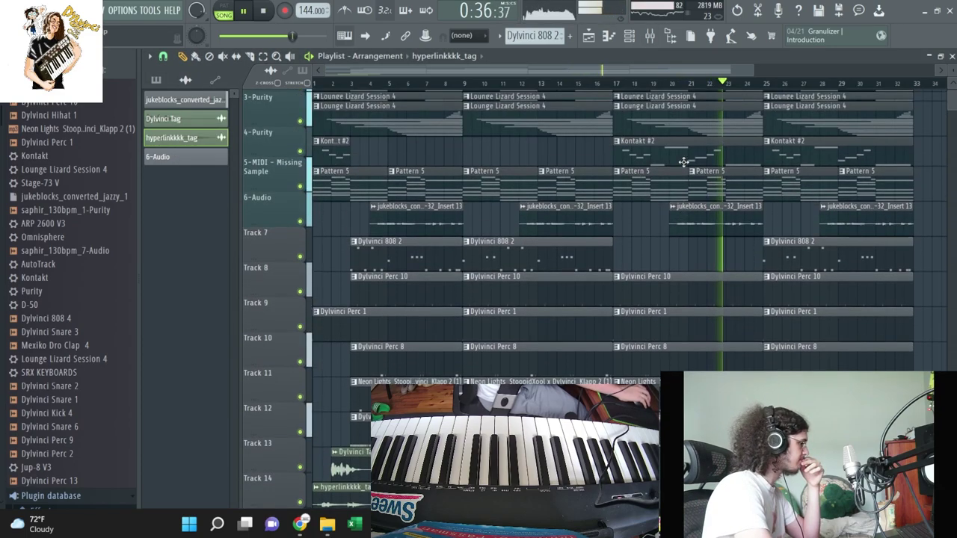
pyautogui.moveTo(635, 479); pyautogui.dragTo(754, 342)
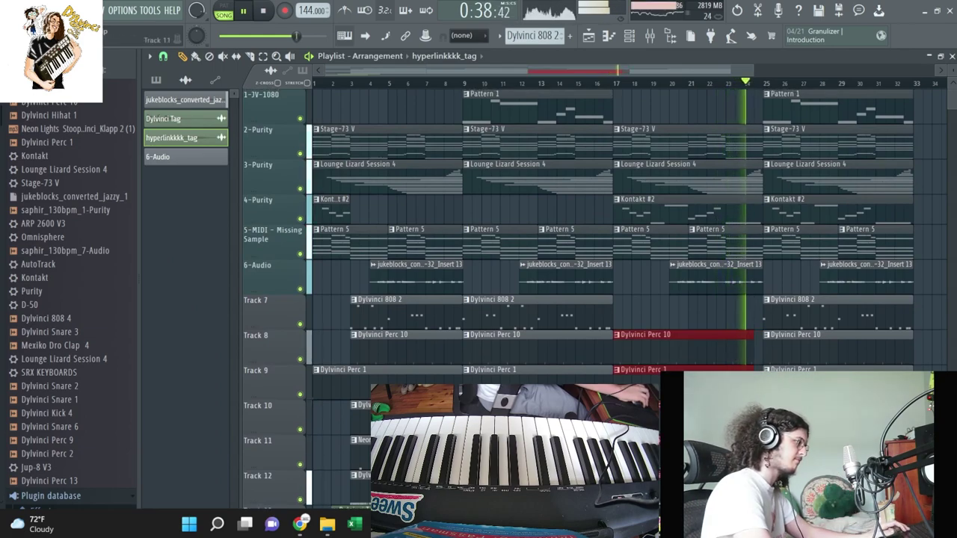
# Step: Delete the Pattern 5, Pattern 1 and Kontakt #2 clips from bar 25 onward
pyautogui.rightClick(799, 253)
pyautogui.rightClick(853, 247)
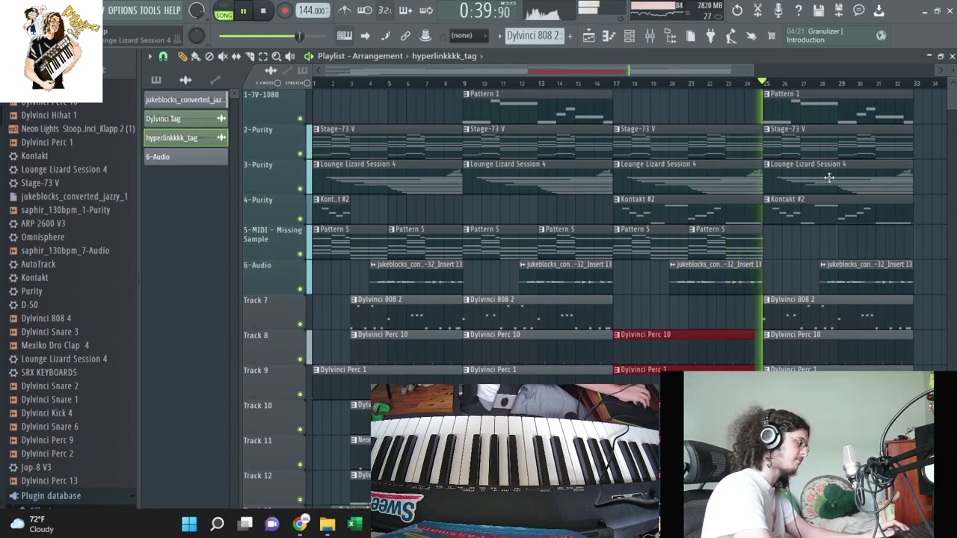
pyautogui.rightClick(806, 116)
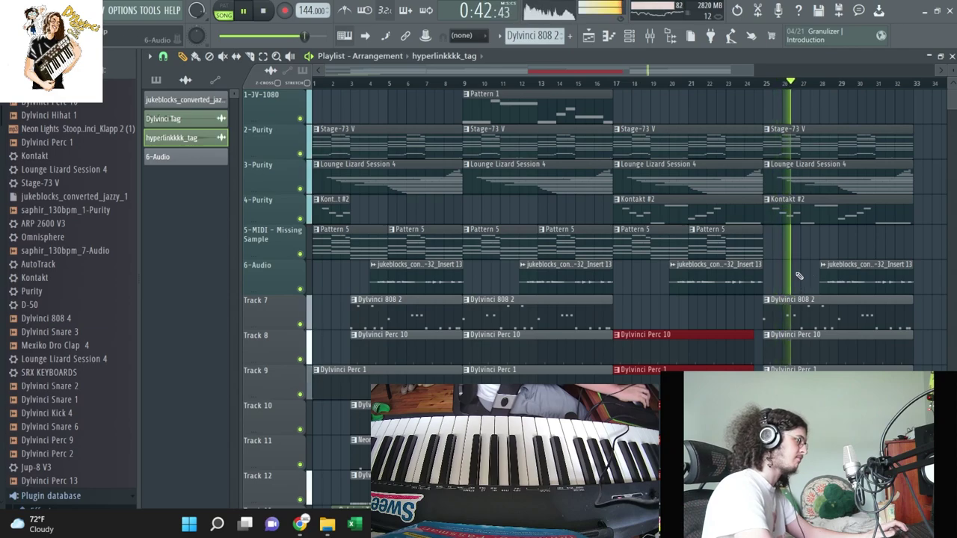
pyautogui.rightClick(794, 212)
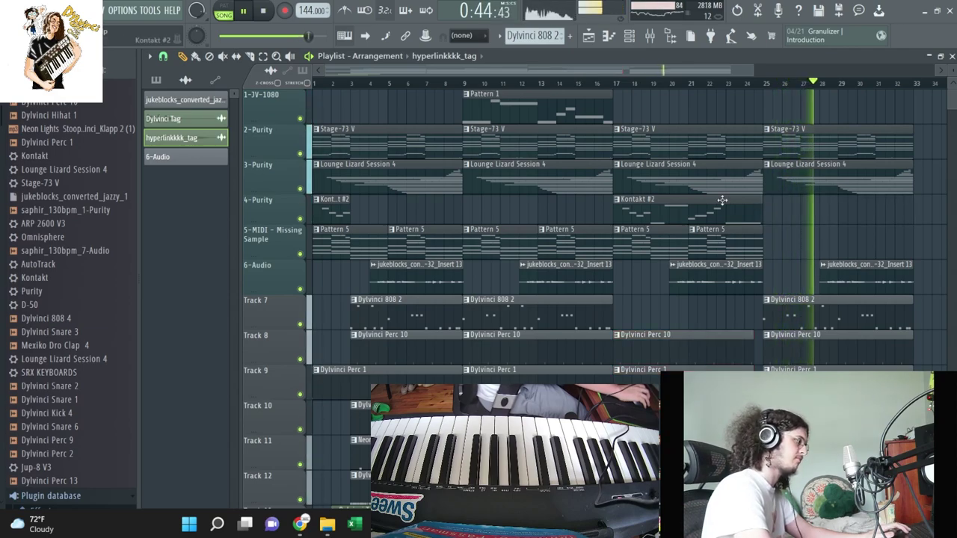
pyautogui.scroll(-3, 789, 235)
pyautogui.scroll(3, 797, 243)
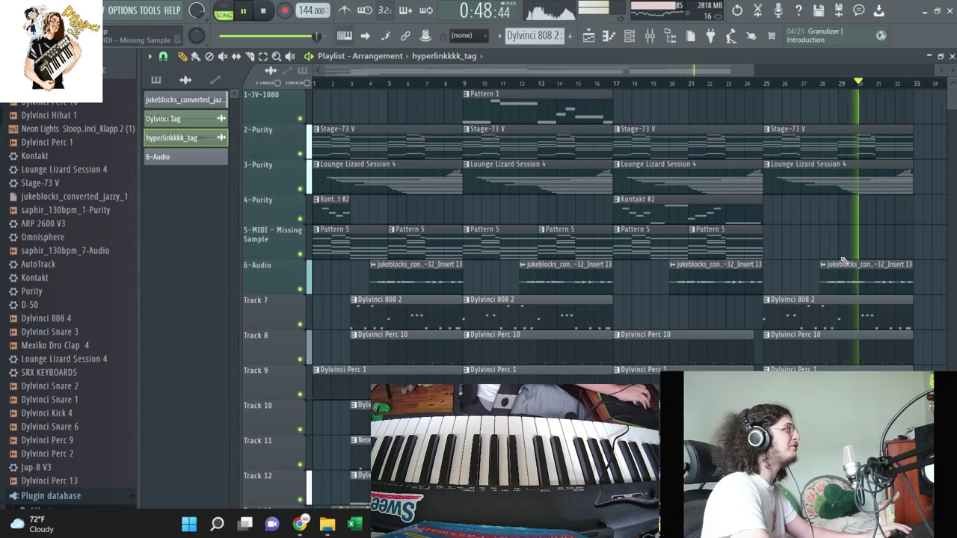
# Step: Select all playlist clips and duplicate the whole 32-bar arrangement twice, one copy after the other
pyautogui.scroll(-4, 842, 260)
pyautogui.moveTo(916, 381); pyautogui.dragTo(899, 180)
pyautogui.rightClick(902, 179)
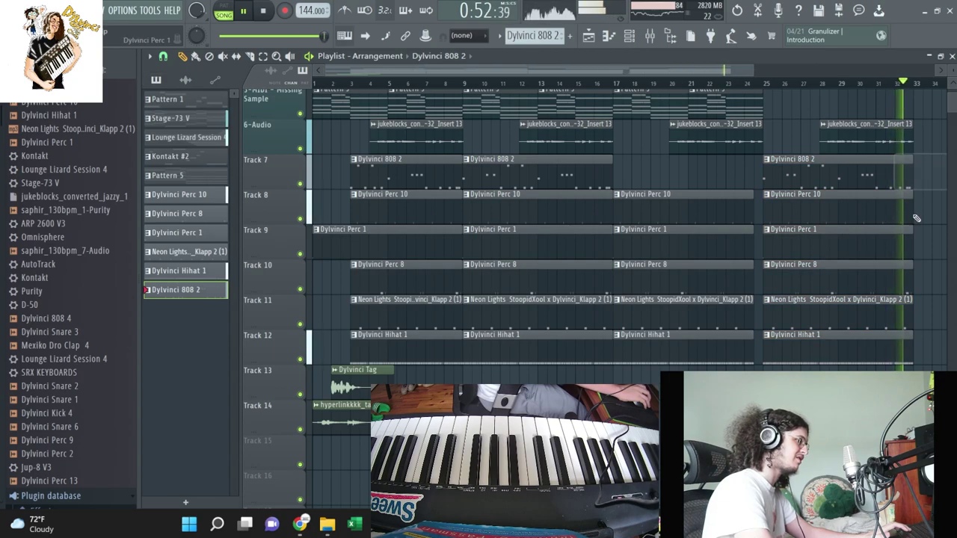
pyautogui.hotkey('ctrl', 'a')
pyautogui.scroll(4, 916, 218)
pyautogui.hotkey('ctrl', 'b')
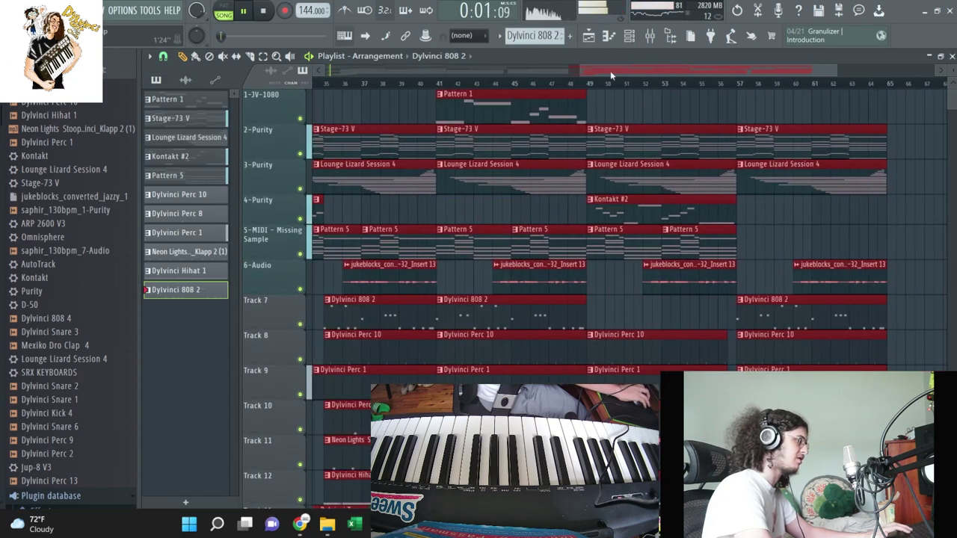
pyautogui.moveTo(580, 70); pyautogui.dragTo(324, 69)
pyautogui.hotkey('ctrl', 'b')
# Step: Delete the duplicated clips after bar 81, keeping only the Stage-73 V clip that starts there
pyautogui.scroll(-2, 845, 289)
pyautogui.moveTo(905, 453); pyautogui.dragTo(759, 167)
pyautogui.rightClick(762, 169)
pyautogui.rightClick(839, 131)
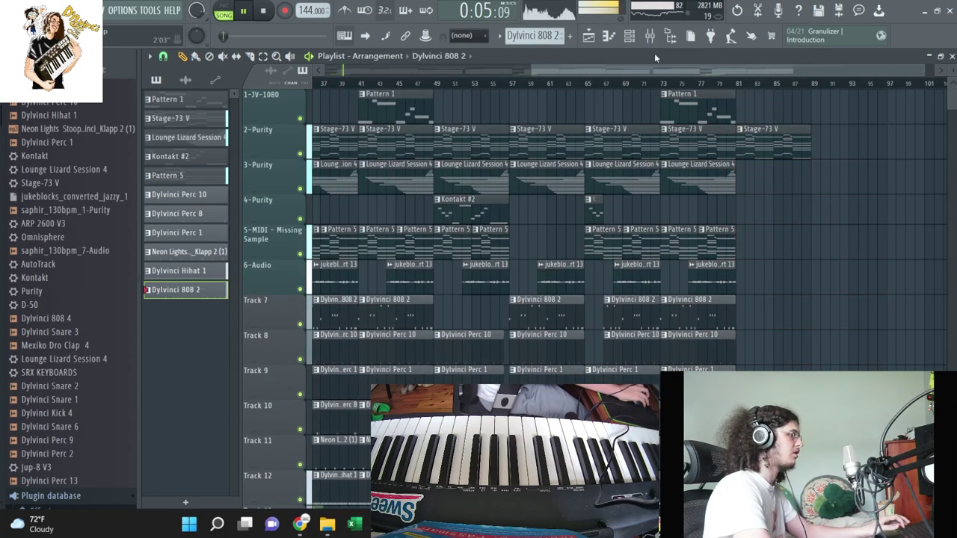
# Step: Look through the channels in the channel rack and return to the start of the playlist
pyautogui.press('F6')
pyautogui.scroll(-4, 340, 449)
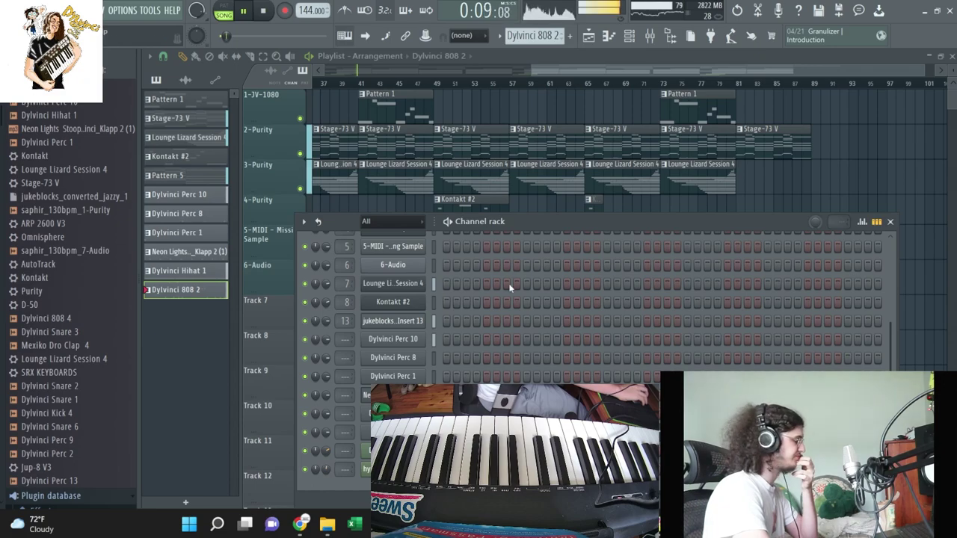
pyautogui.moveTo(574, 69); pyautogui.dragTo(177, 89)
# Step: Save the project as 4104 in the Project File folder inside Fl Studio on the Extreme SSD drive
pyautogui.click(12, 10)
pyautogui.click(45, 76)
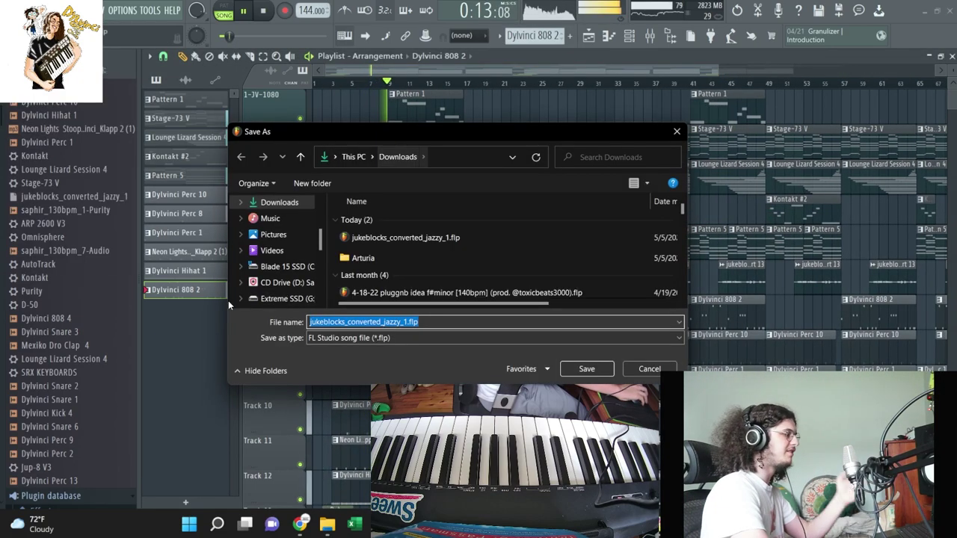
pyautogui.scroll(-8, 256, 279)
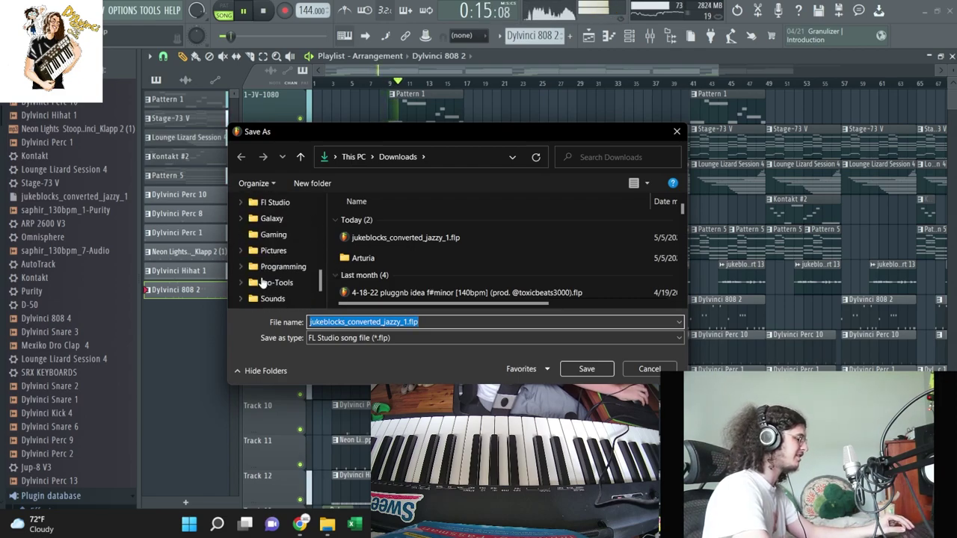
pyautogui.scroll(1, 269, 224)
pyautogui.click(275, 201)
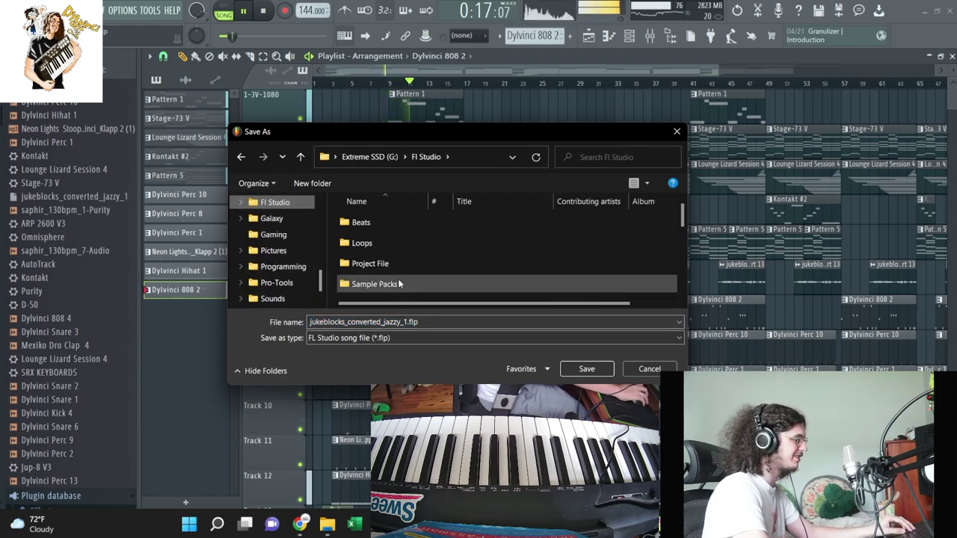
pyautogui.doubleClick(398, 268)
pyautogui.doubleClick(362, 322)
pyautogui.write('40')
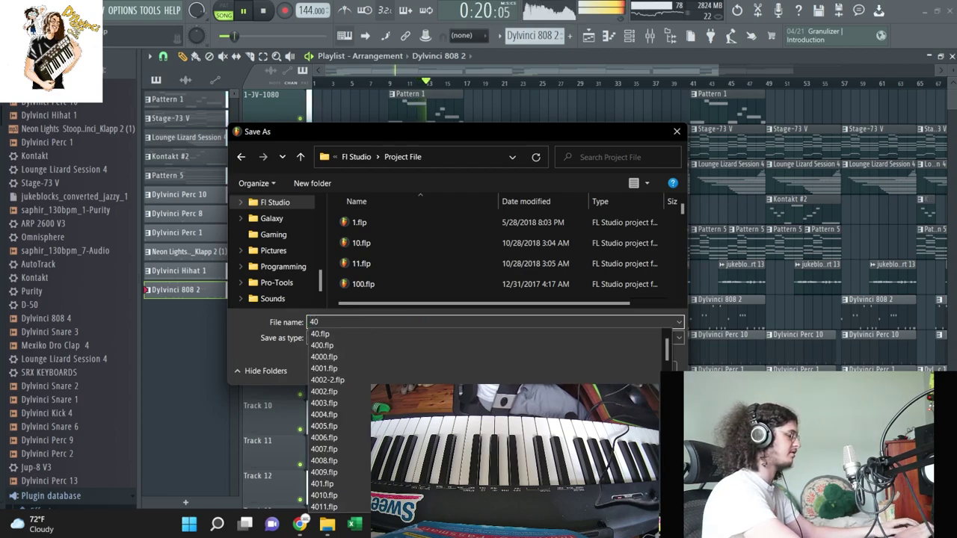
pyautogui.press('BackSpace')
pyautogui.write('104')
pyautogui.press('Return')
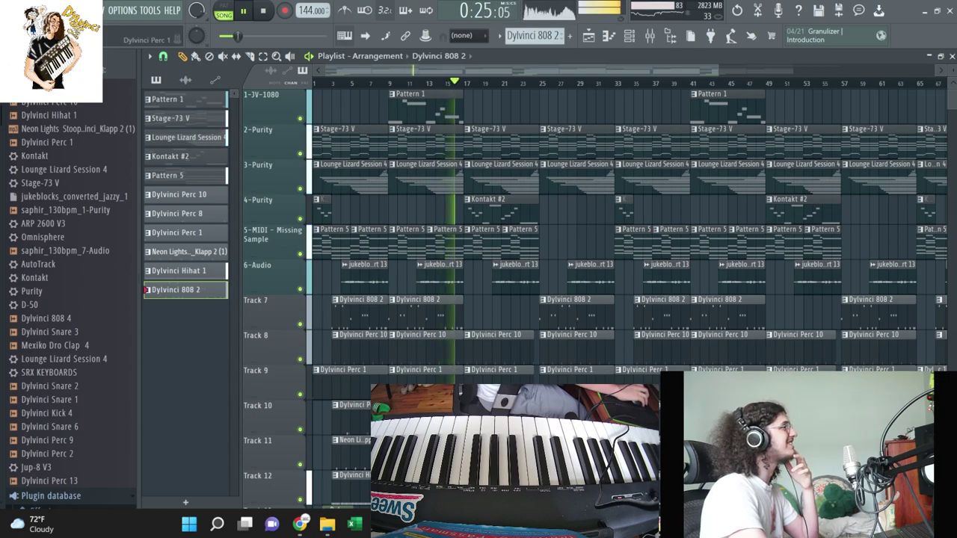
# Step: Replay from about bar 15 and delete the two Pattern 5 clips between bars 17 and 25
pyautogui.scroll(-3, 486, 309)
pyautogui.scroll(3, 503, 284)
pyautogui.moveTo(463, 83); pyautogui.dragTo(445, 84)
pyautogui.rightClick(485, 244)
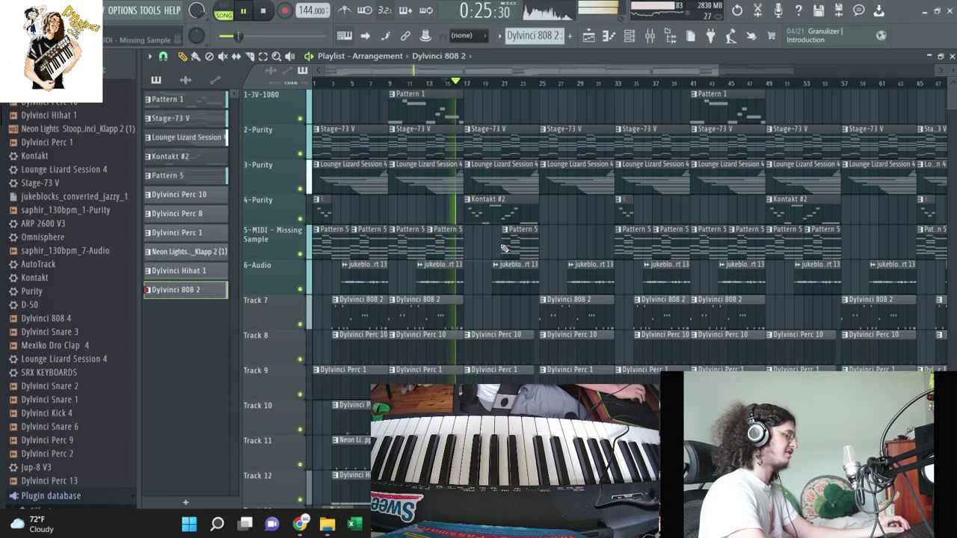
pyautogui.rightClick(520, 244)
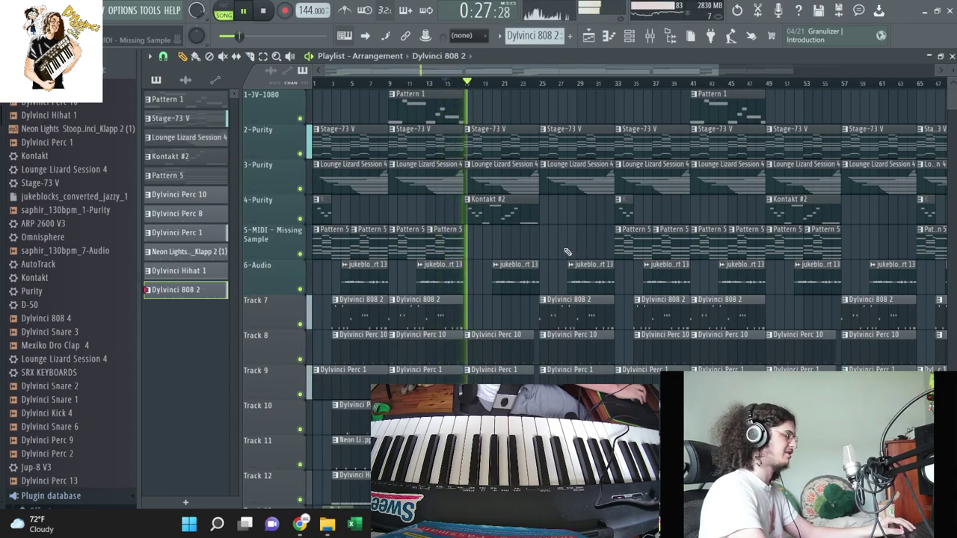
pyautogui.scroll(-2, 568, 253)
pyautogui.scroll(1, 495, 155)
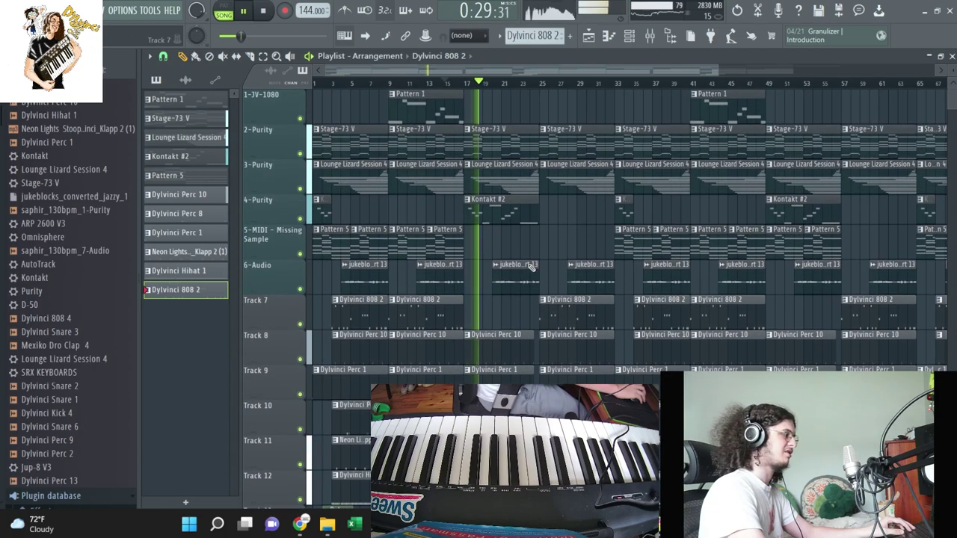
# Step: Add a new Kontakt instrument from the browser's recent files to the channel rack
pyautogui.click(630, 37)
pyautogui.scroll(3, 75, 222)
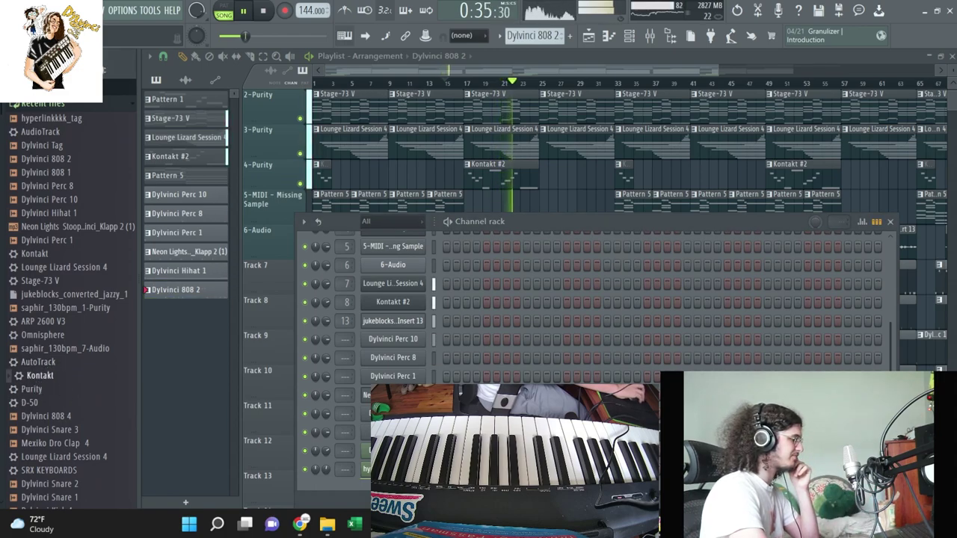
pyautogui.moveTo(41, 376); pyautogui.dragTo(394, 311)
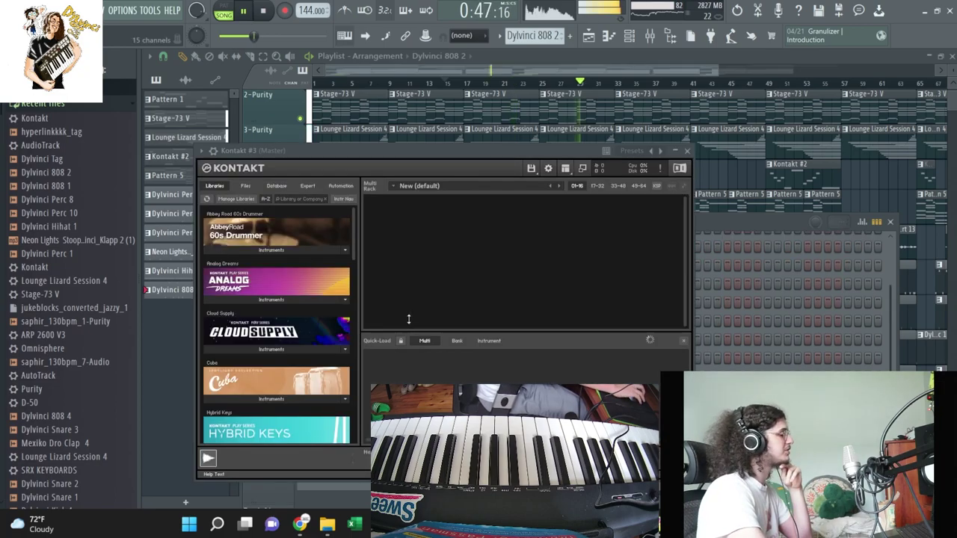
# Step: Load the E039 Sorry4theDLY instrument from the 24 Pulsating folder into the new Kontakt
pyautogui.click(245, 185)
pyautogui.scroll(-1, 252, 378)
pyautogui.moveTo(512, 297); pyautogui.dragTo(513, 296)
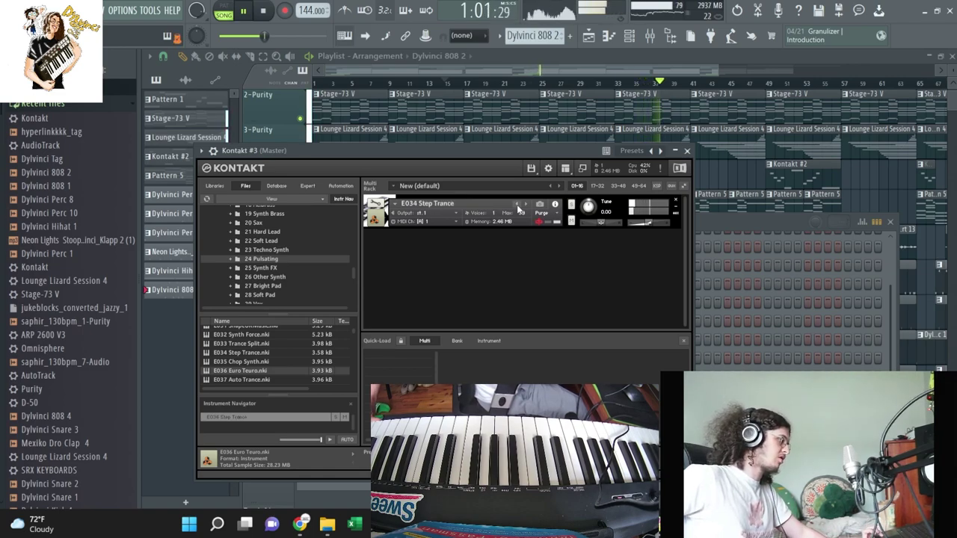
pyautogui.scroll(1, 231, 364)
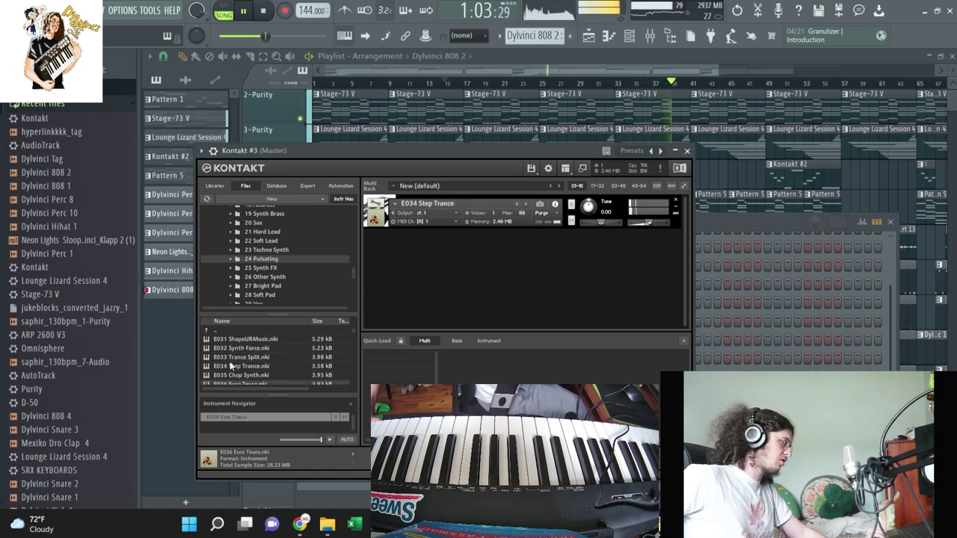
pyautogui.scroll(-1, 232, 364)
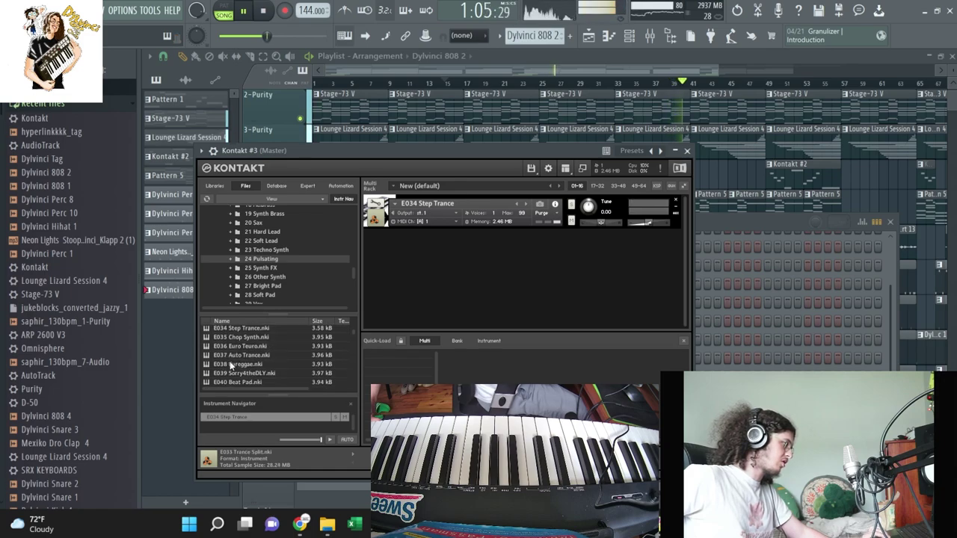
pyautogui.click(525, 204)
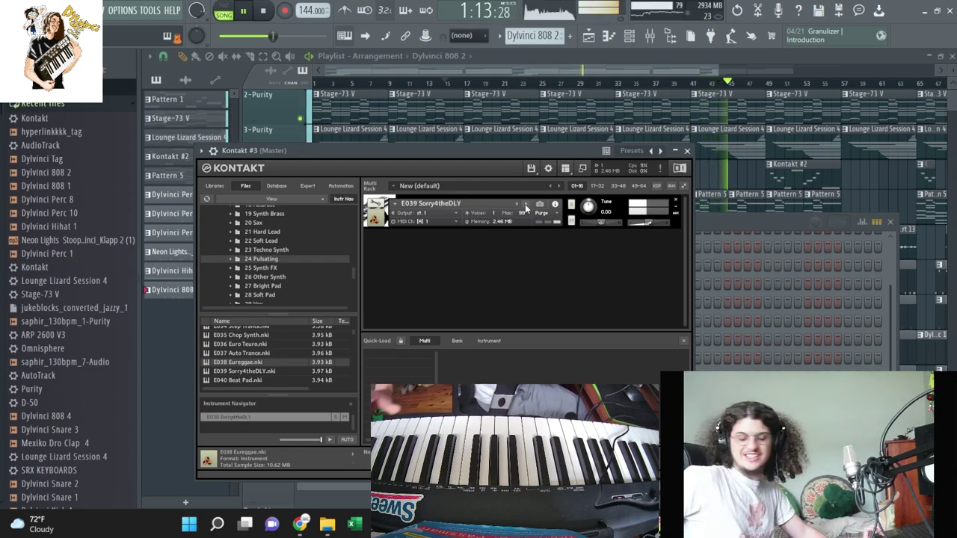
# Step: Stop playback, create a new pattern, and place it as an eight-bar clip at the start of Track 15
pyautogui.click(570, 36)
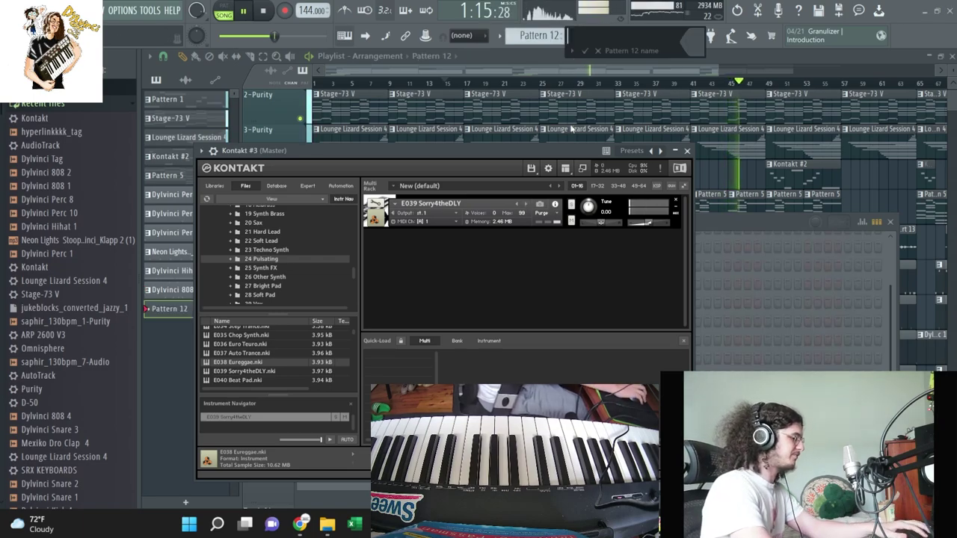
pyautogui.click(587, 71)
pyautogui.press('space')
pyautogui.scroll(-5, 366, 344)
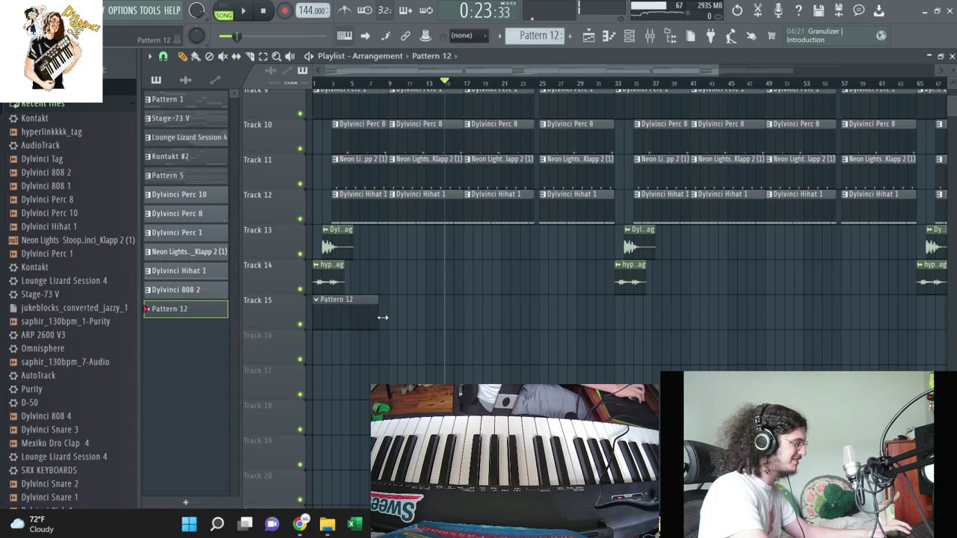
# Step: Duplicate the eight-bar Pattern 12 clip repeatedly along Track 15 until it reaches bar 81
pyautogui.hotkey('ctrl', 'b')
pyautogui.hotkey('ctrl', 'b')
pyautogui.hotkey('ctrl', 'b')
pyautogui.hotkey('ctrl', 'b')
pyautogui.hotkey('ctrl', 'b')
pyautogui.hotkey('ctrl', 'b')
pyautogui.hotkey('ctrl', 'b')
pyautogui.hotkey('ctrl', 'b')
pyautogui.hotkey('ctrl', 'b')
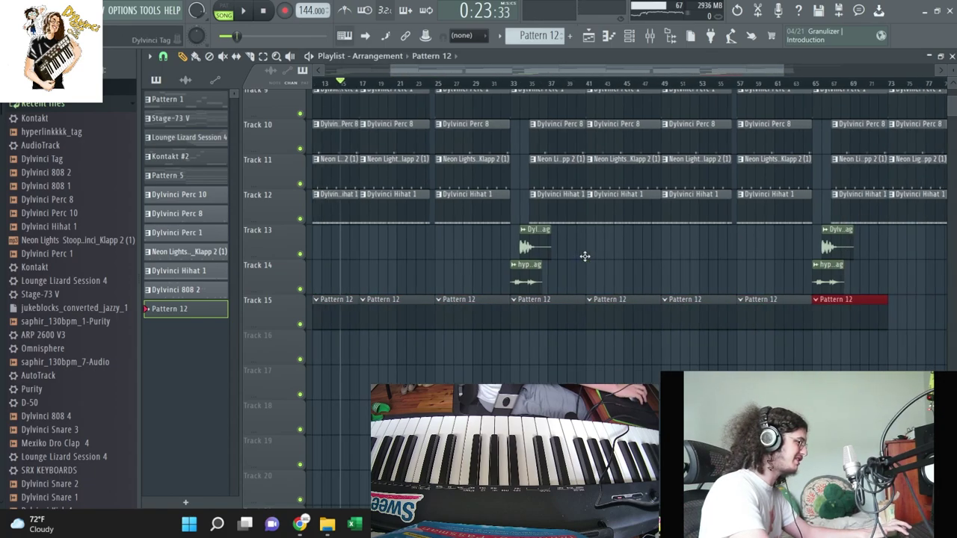
pyautogui.scroll(4, 584, 256)
pyautogui.scroll(-5, 584, 256)
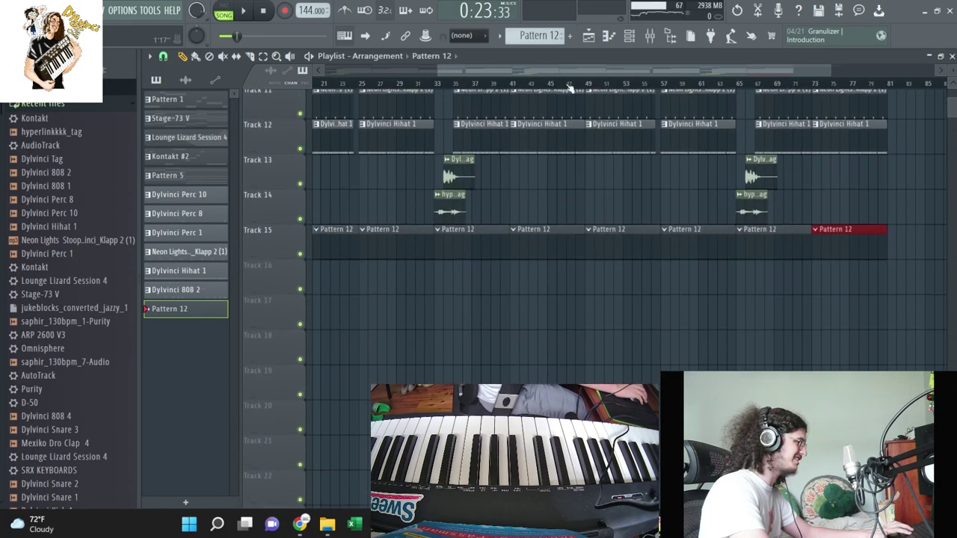
# Step: Record a new keyboard part into Pattern 12 while the arrangement plays from the start
pyautogui.moveTo(587, 71); pyautogui.dragTo(474, 70)
pyautogui.click(628, 36)
pyautogui.scroll(-1, 611, 59)
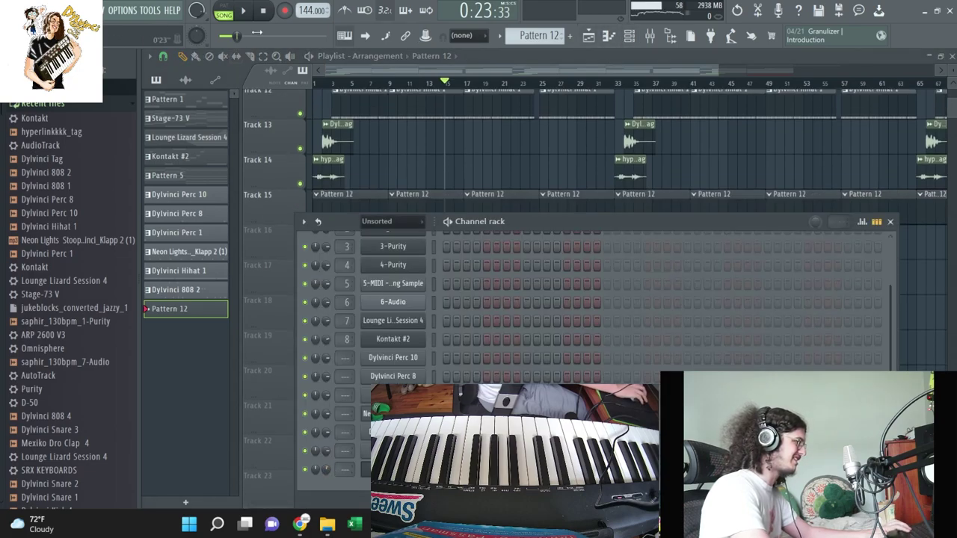
pyautogui.click(283, 10)
pyautogui.click(452, 322)
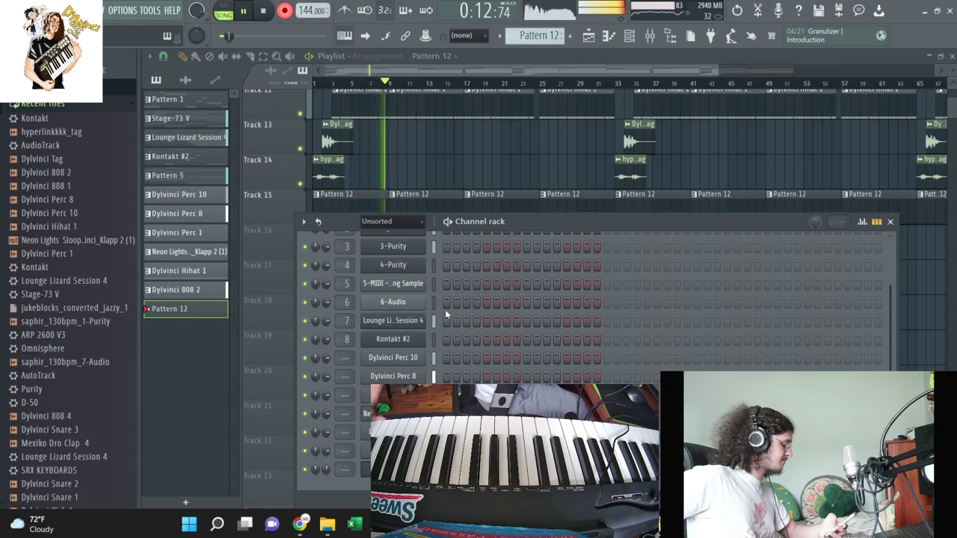
pyautogui.press('space')
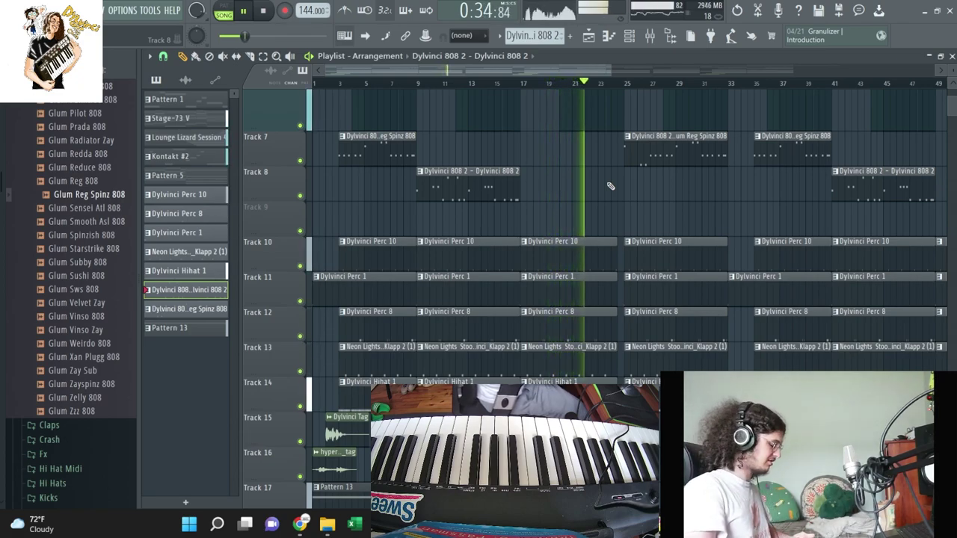
# Step: Delete the audio clip between bars 20 and 25 on the 6-Audio track
pyautogui.scroll(3, 608, 209)
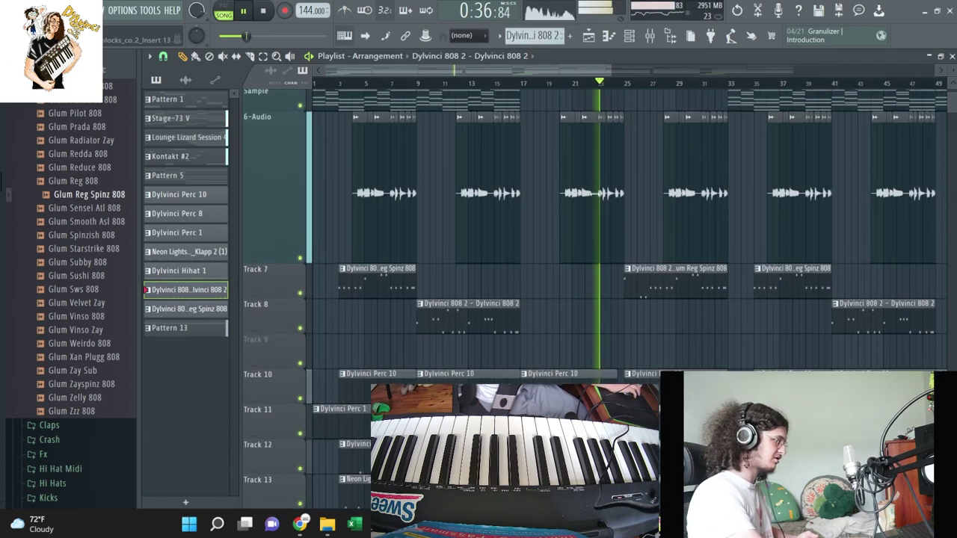
pyautogui.rightClick(606, 226)
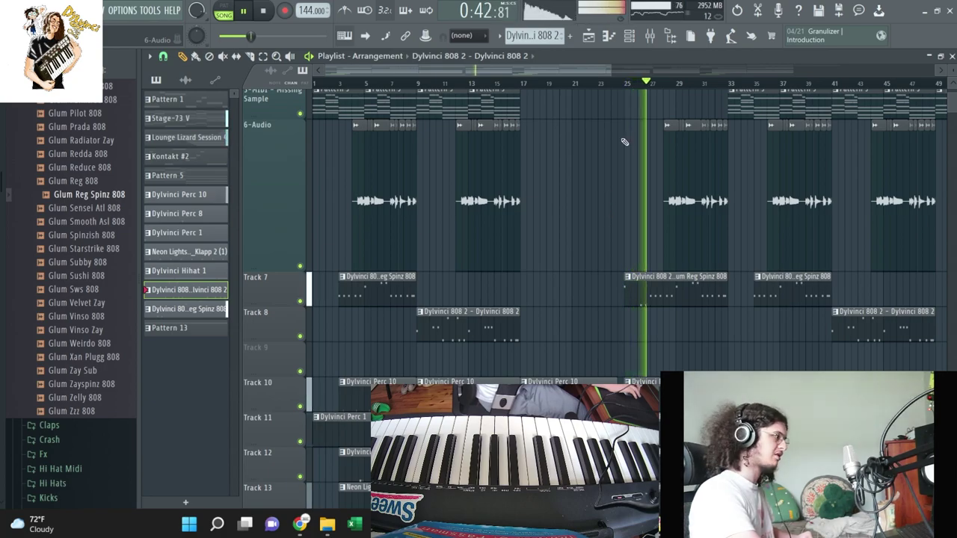
# Step: Open the Glum Reg Spinz 808 channel's sampler settings and inspect its precomputed effects while the arrangement plays
pyautogui.click(630, 37)
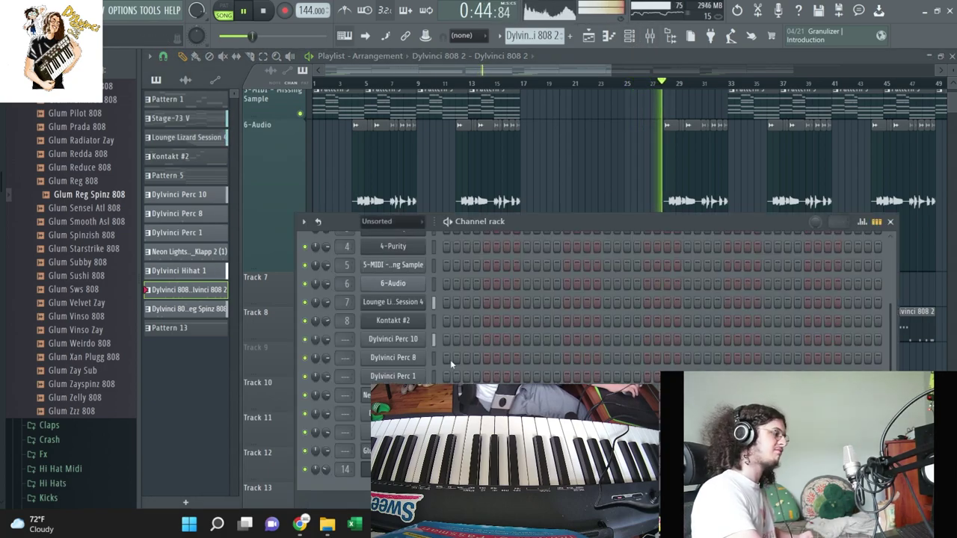
pyautogui.rightClick(423, 338)
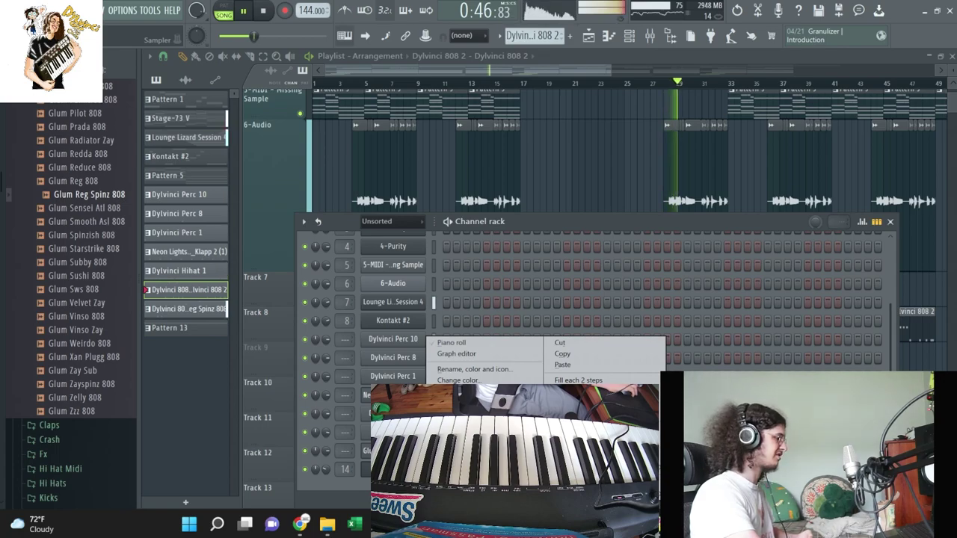
pyautogui.press('Escape')
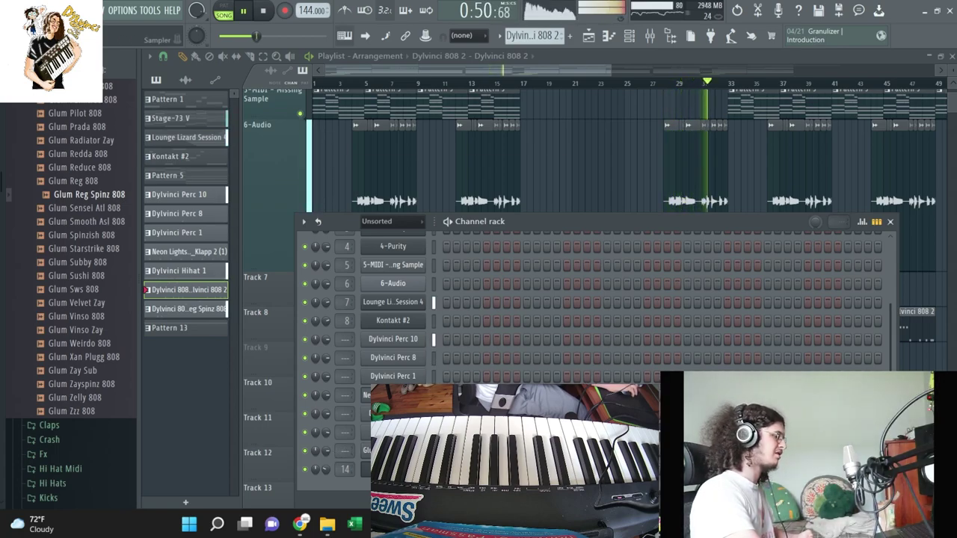
pyautogui.click(393, 451)
pyautogui.click(407, 264)
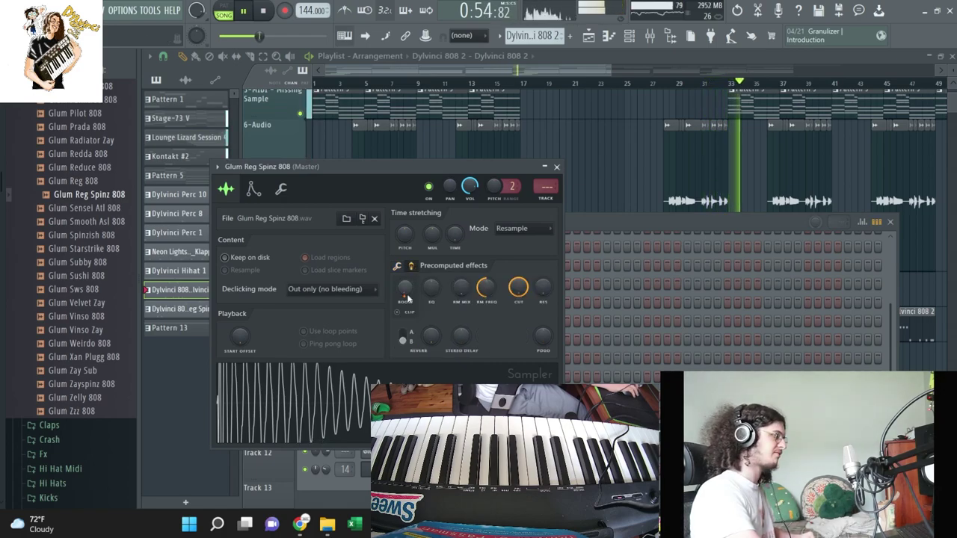
pyautogui.rightClick(582, 135)
pyautogui.scroll(-8, 561, 222)
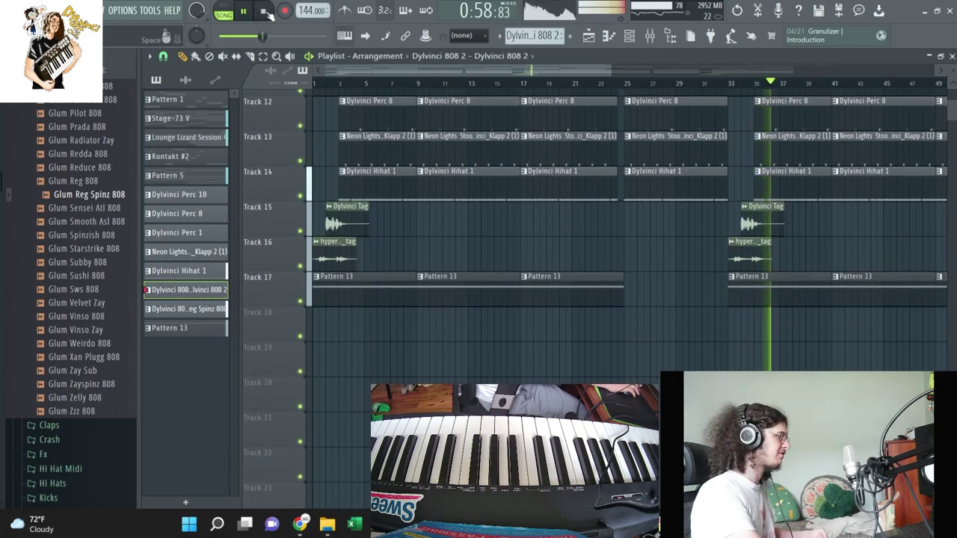
# Step: Stop playback and start exporting the song as an MP3 file, choosing the Beats folder inside Fl Studio as the destination
pyautogui.press('space')
pyautogui.click(28, 10)
pyautogui.moveTo(10, 11)
pyautogui.moveTo(75, 119)
pyautogui.click(232, 134)
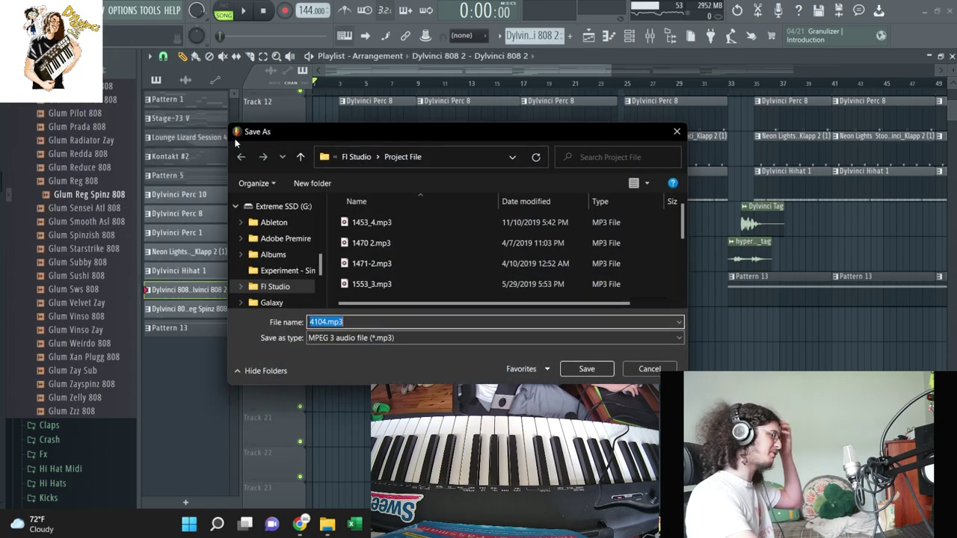
pyautogui.click(356, 157)
pyautogui.doubleClick(359, 222)
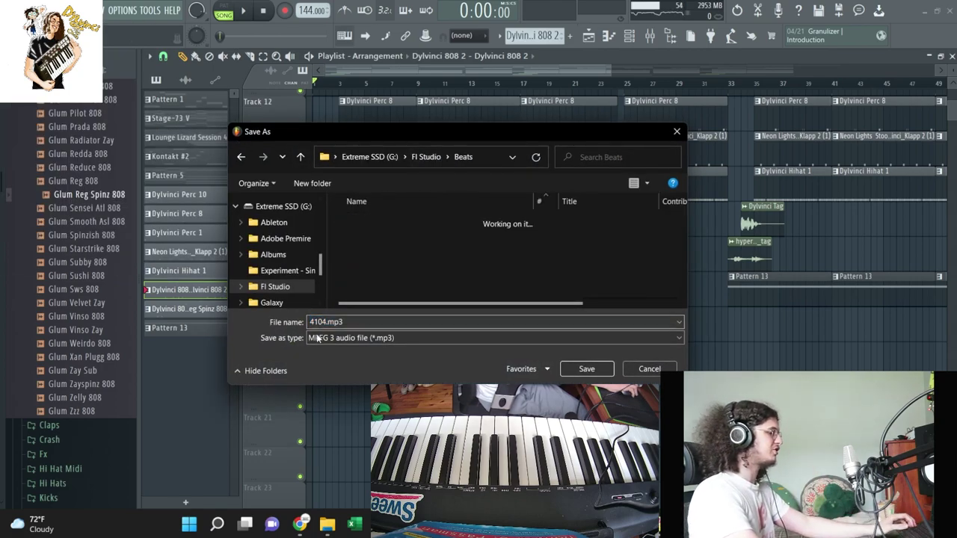